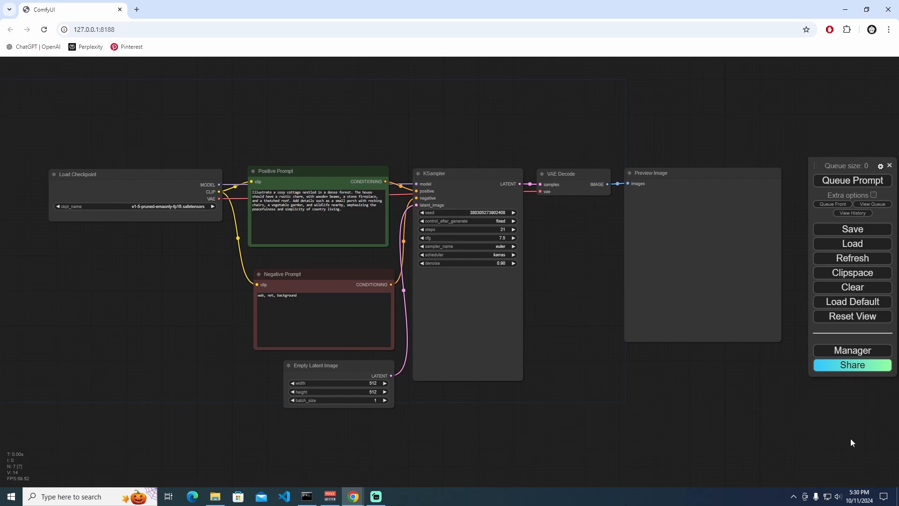
# Clear the existing workflow from the canvas and accept the confirmation
pyautogui.moveTo(149, 126)
pyautogui.mouseDown()
pyautogui.moveTo(174, 145)
pyautogui.moveTo(144, 130)
pyautogui.mouseUp()
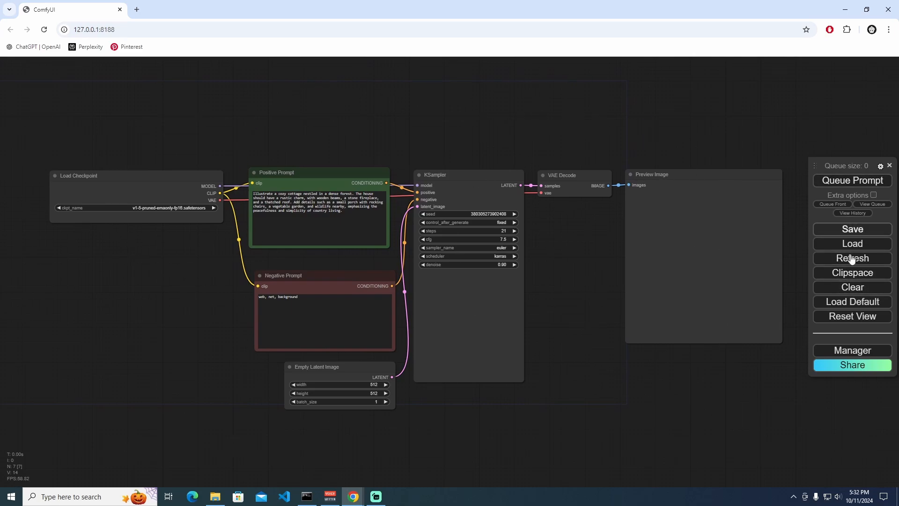
pyautogui.click(854, 288)
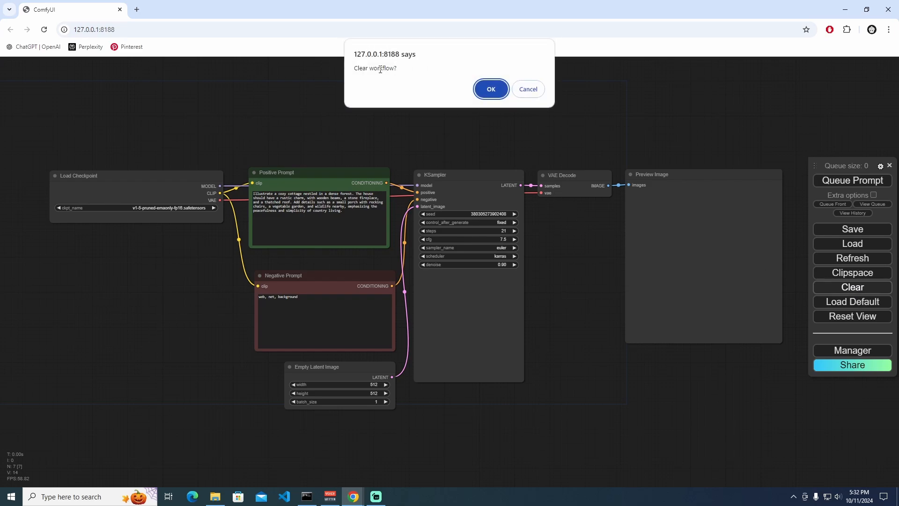
pyautogui.moveTo(363, 68); pyautogui.dragTo(401, 68)
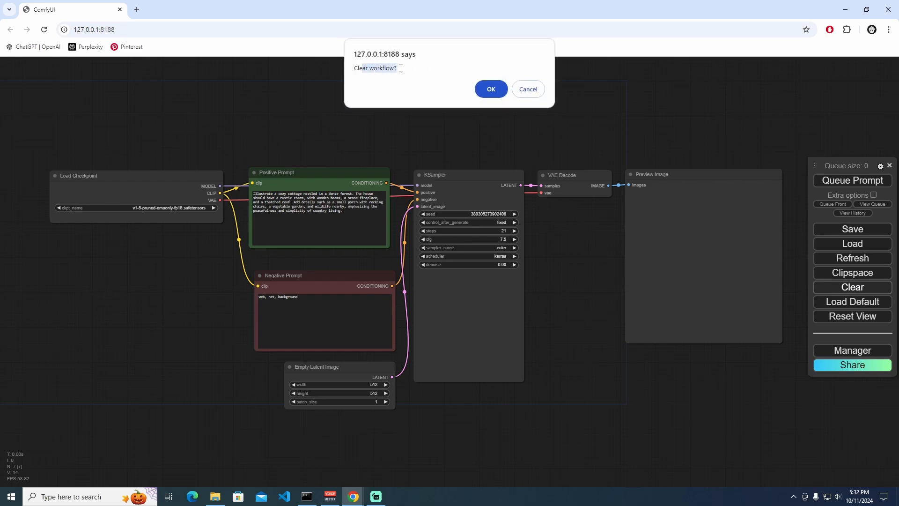
pyautogui.click(491, 91)
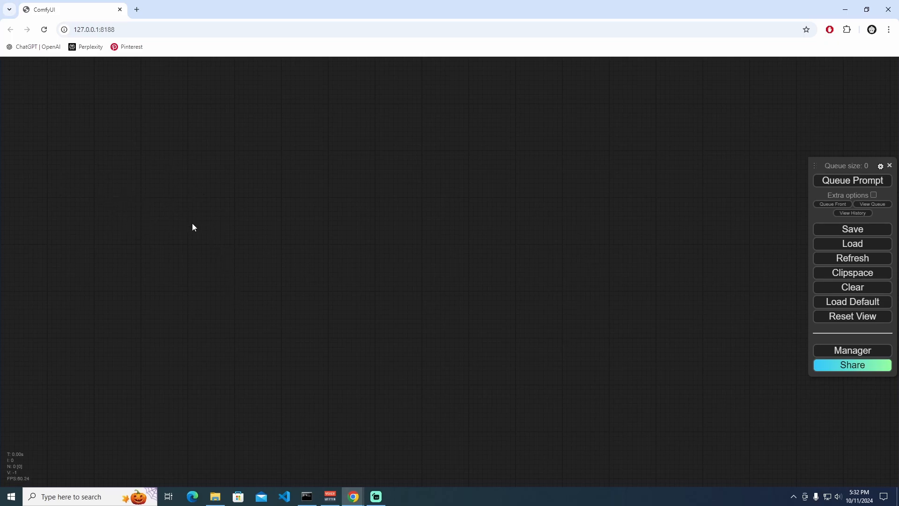
# Add a Load Checkpoint node to the empty canvas and place it near the left edge
pyautogui.doubleClick(137, 194)
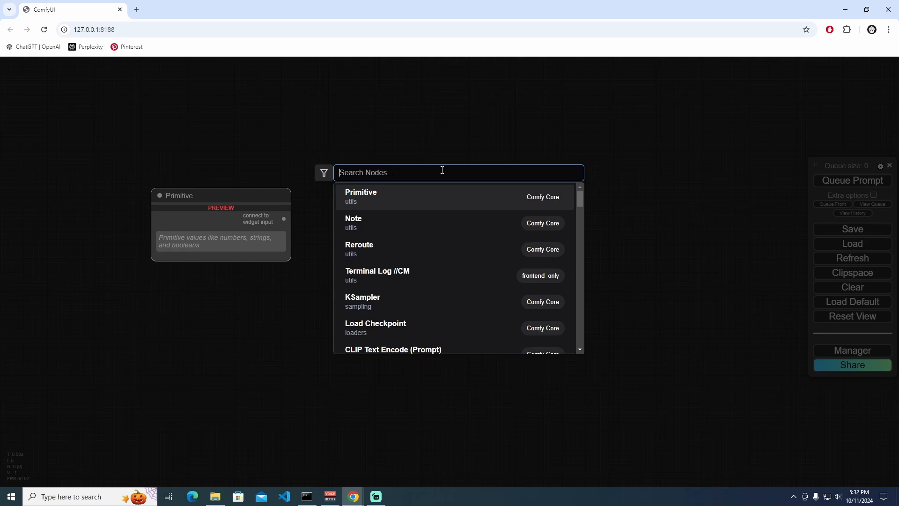
pyautogui.write('load che')
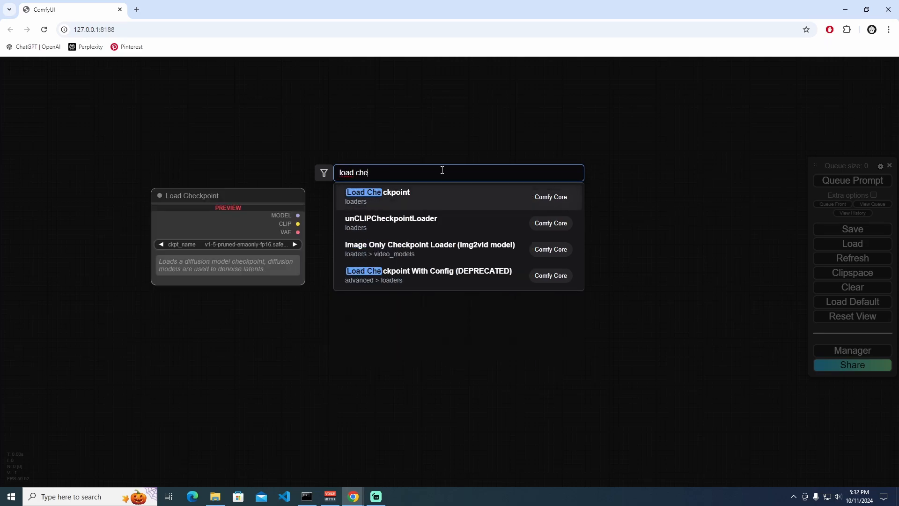
pyautogui.click(412, 196)
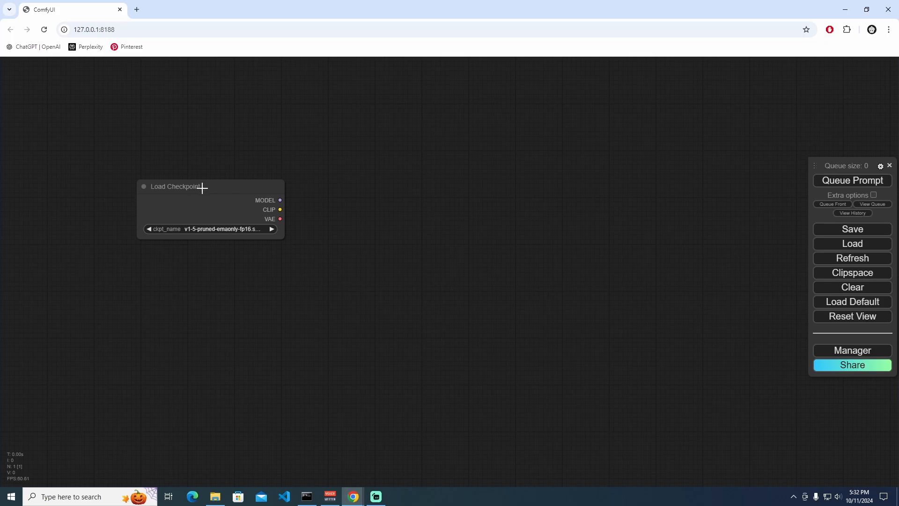
pyautogui.moveTo(203, 188); pyautogui.dragTo(148, 209)
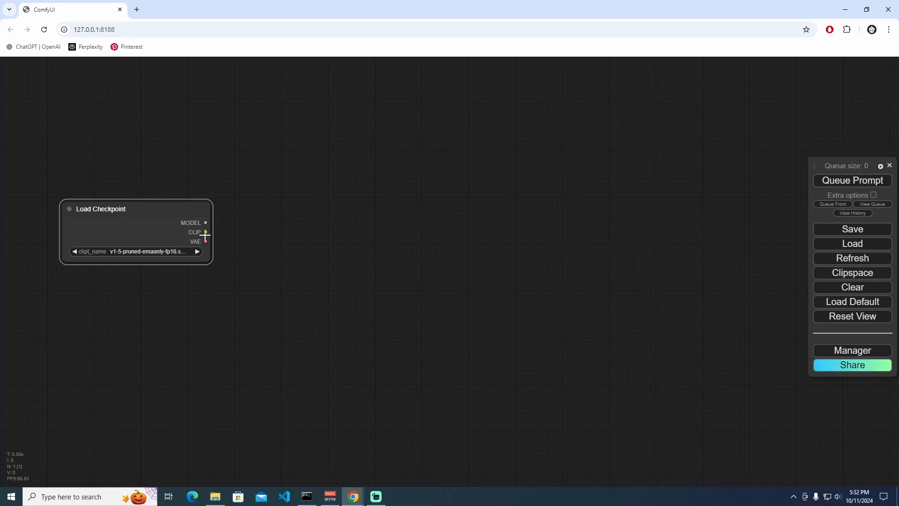
# Create two CLIPTextEncode nodes from the Load Checkpoint node's CLIP output, stacked one above the other to its right
pyautogui.moveTo(206, 232); pyautogui.dragTo(271, 195)
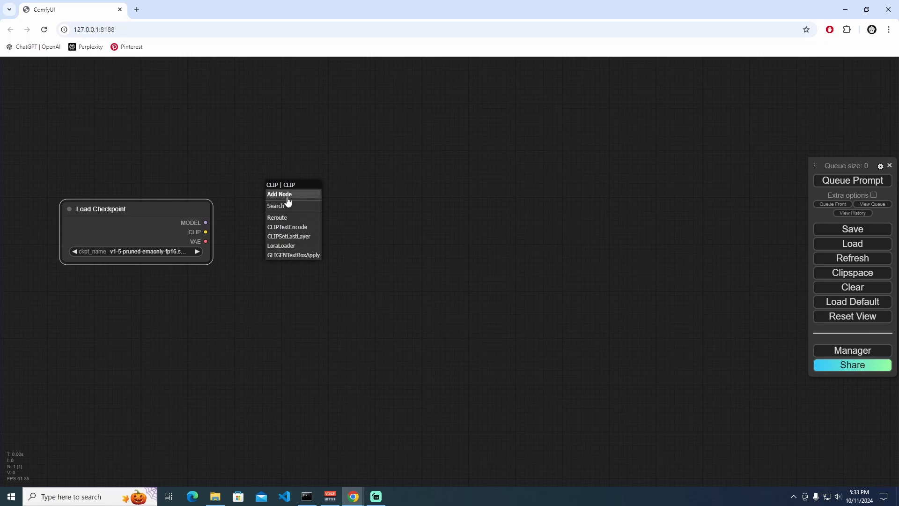
pyautogui.click(307, 228)
pyautogui.moveTo(336, 190); pyautogui.dragTo(339, 180)
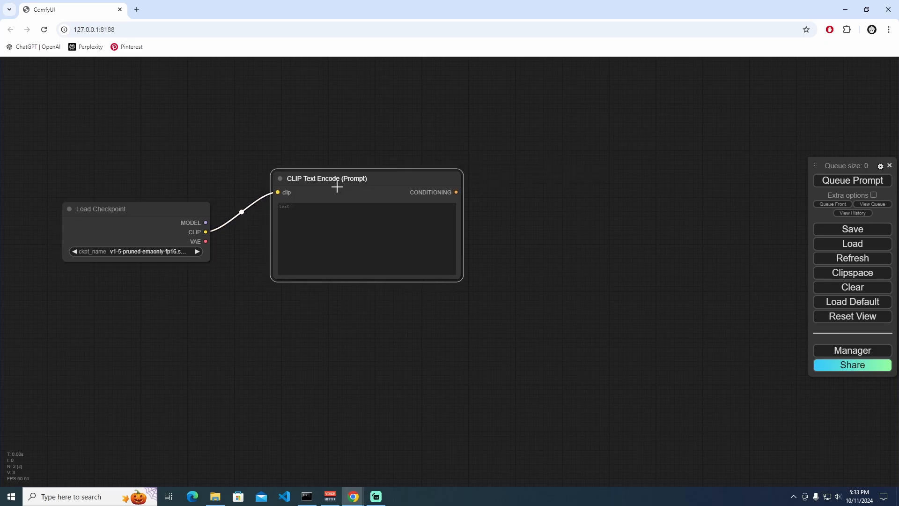
pyautogui.moveTo(244, 268); pyautogui.dragTo(274, 308)
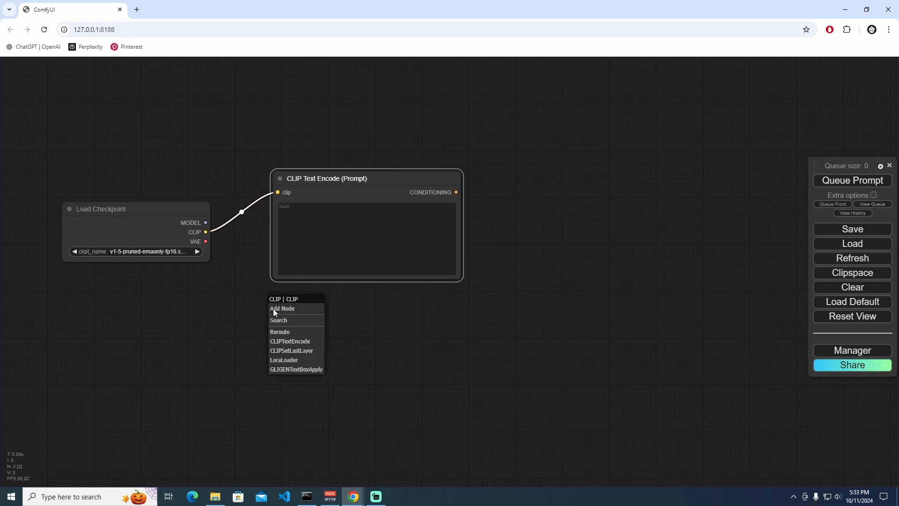
pyautogui.click(288, 341)
pyautogui.moveTo(331, 188); pyautogui.dragTo(332, 194)
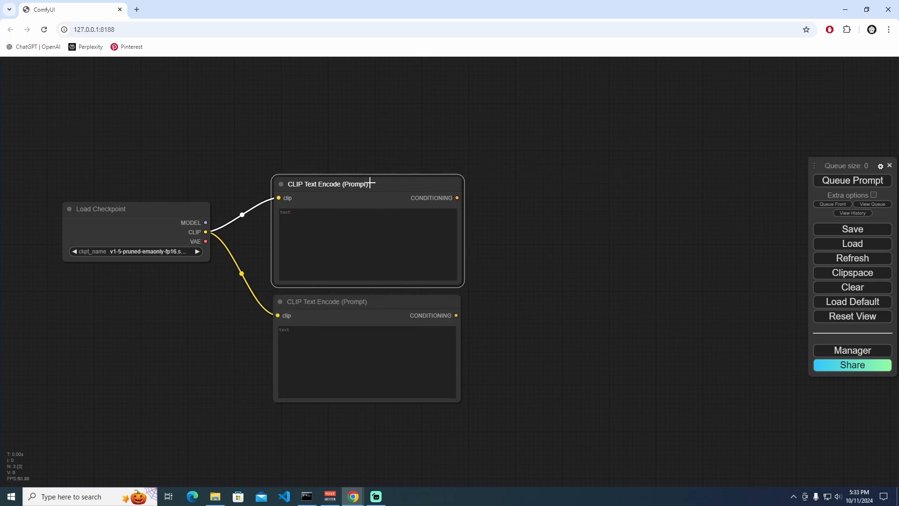
pyautogui.click(350, 305)
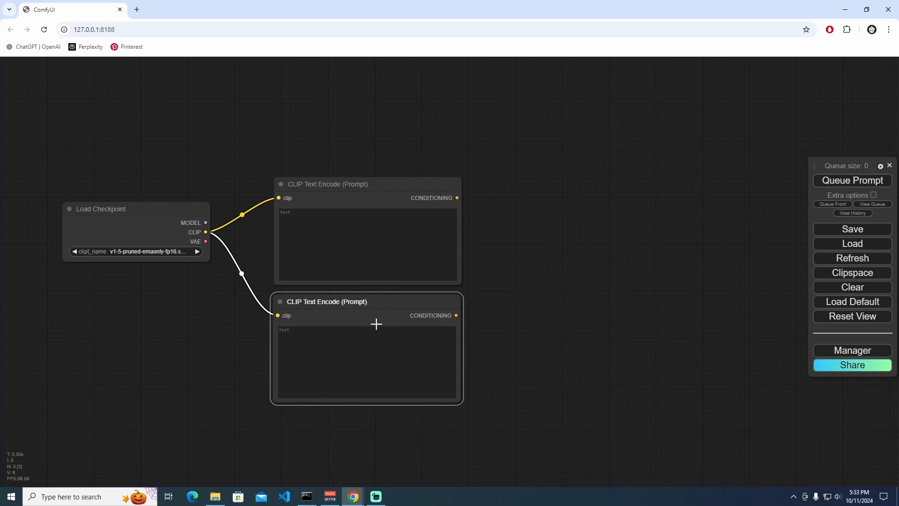
# Add a KSampler node to the right of the two CLIP Text Encode nodes, level with the upper one
pyautogui.moveTo(527, 318); pyautogui.dragTo(487, 318)
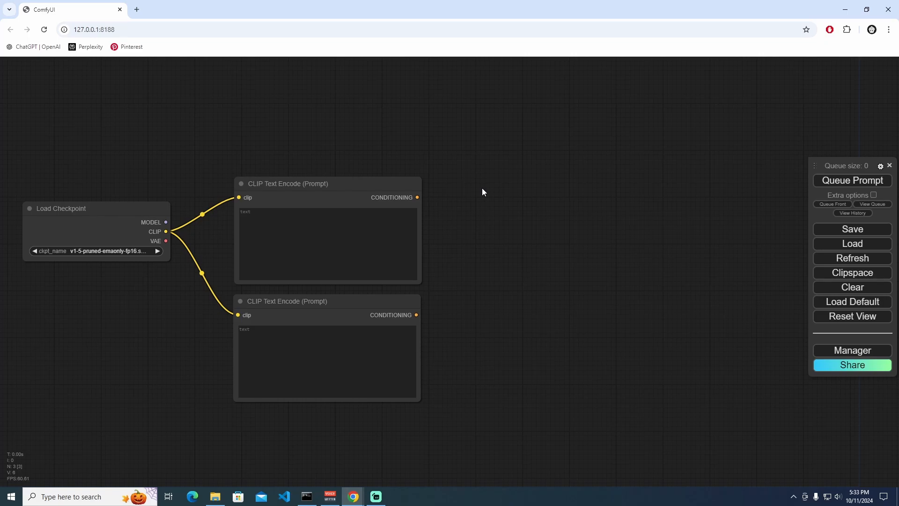
pyautogui.doubleClick(483, 204)
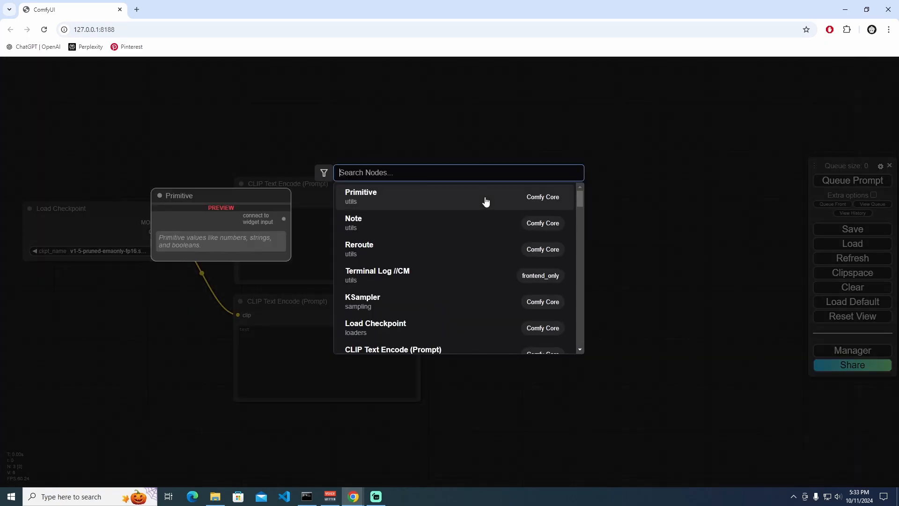
pyautogui.write('ksa')
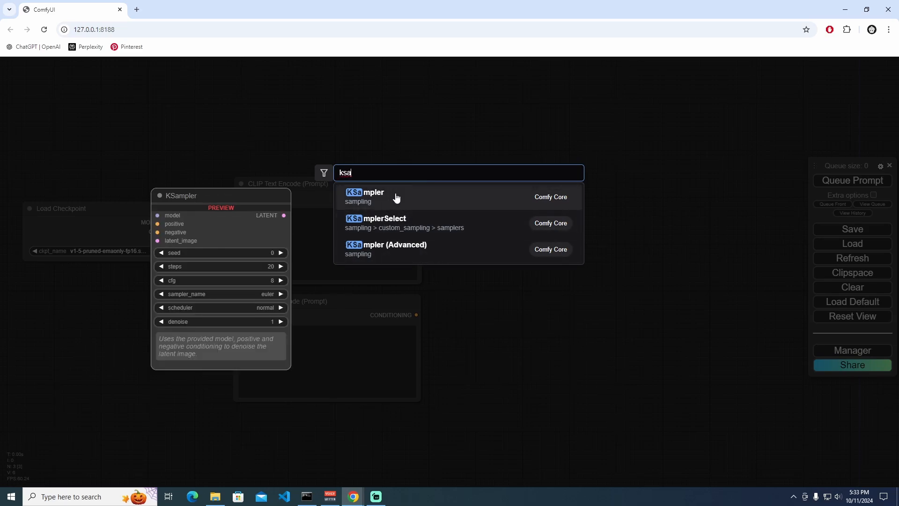
pyautogui.click(378, 199)
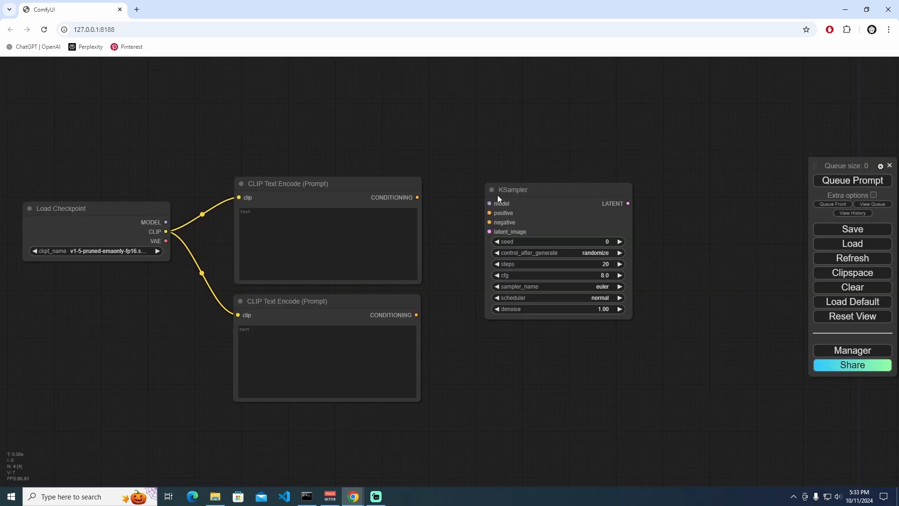
pyautogui.moveTo(497, 195); pyautogui.dragTo(478, 190)
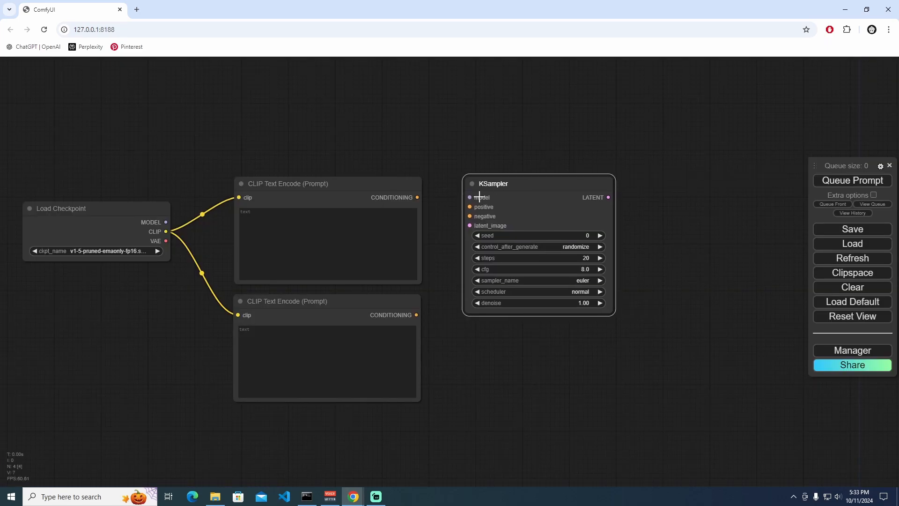
# Connect Load Checkpoint's MODEL to KSampler's model input, and the upper and lower text nodes' CONDITIONING outputs to positive and negative
pyautogui.moveTo(100, 209); pyautogui.dragTo(97, 215)
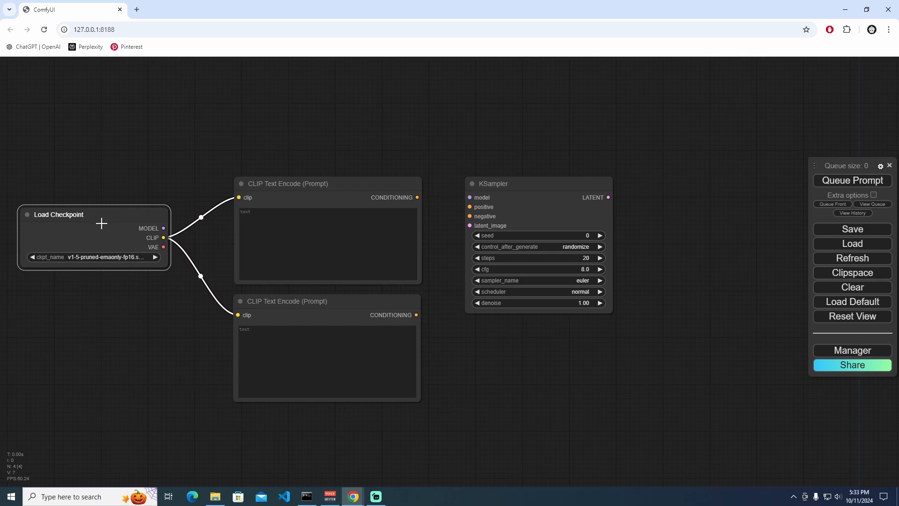
pyautogui.moveTo(163, 228); pyautogui.dragTo(473, 197)
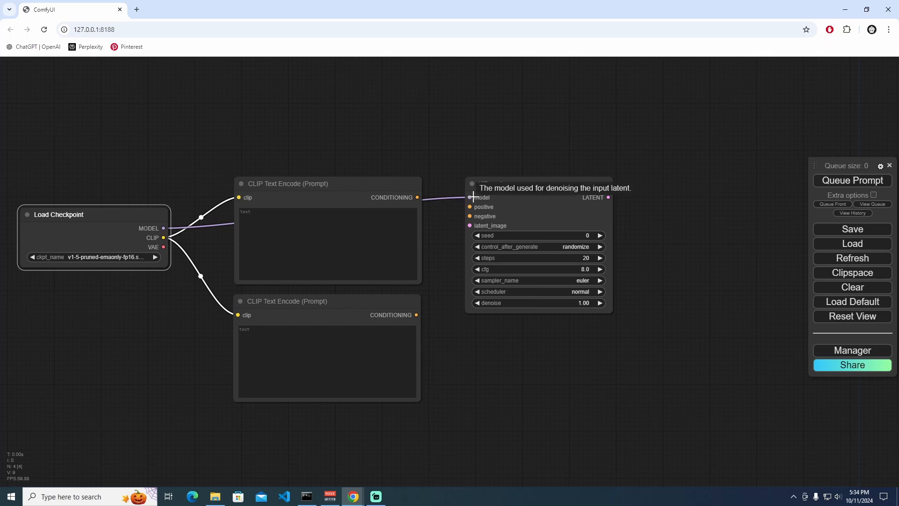
pyautogui.moveTo(548, 179); pyautogui.dragTo(537, 179)
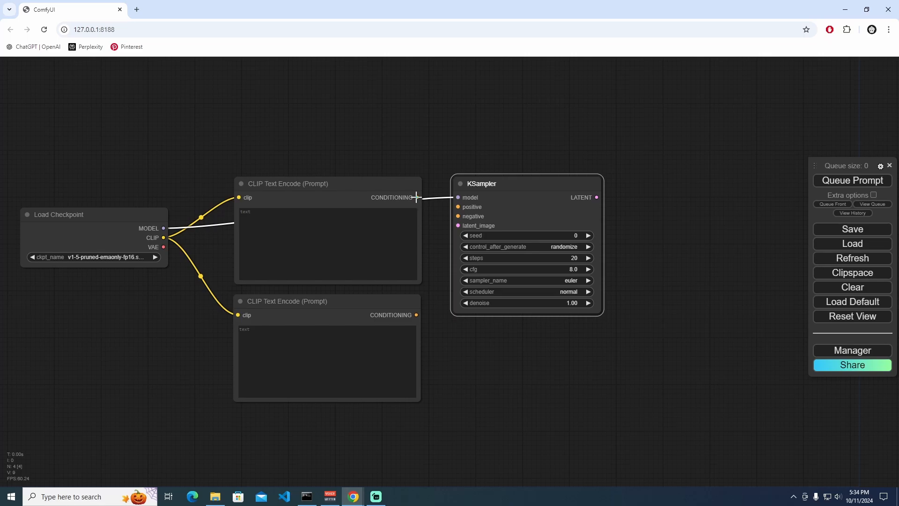
pyautogui.moveTo(417, 198); pyautogui.dragTo(458, 207)
pyautogui.moveTo(418, 314); pyautogui.dragTo(458, 215)
# Rename the upper CLIP Text Encode node as "Positive Prompt" and colour it green
pyautogui.click(251, 183)
pyautogui.doubleClick(251, 184)
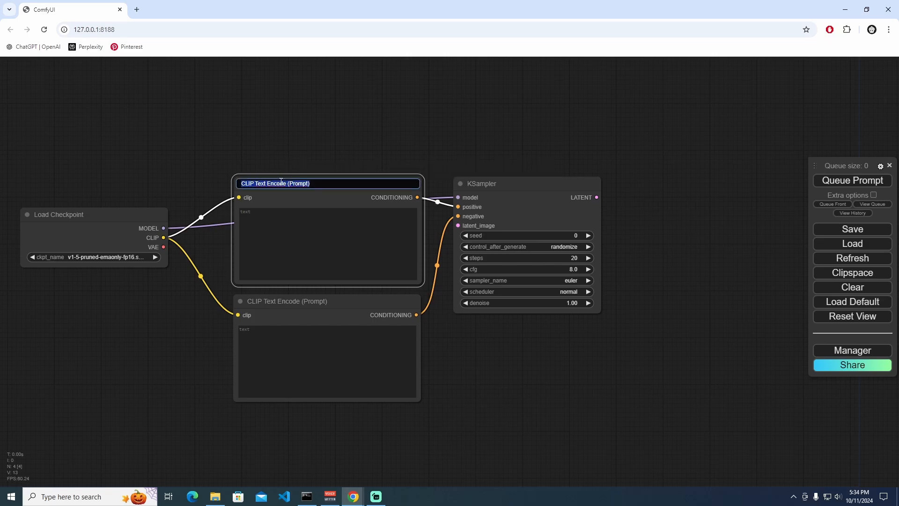
pyautogui.write('Positive')
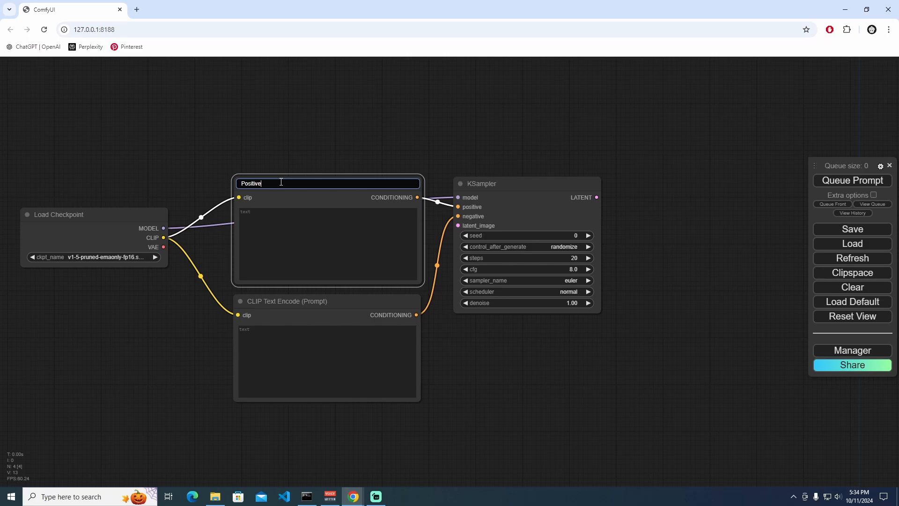
pyautogui.write(' Prompt')
pyautogui.press('Return')
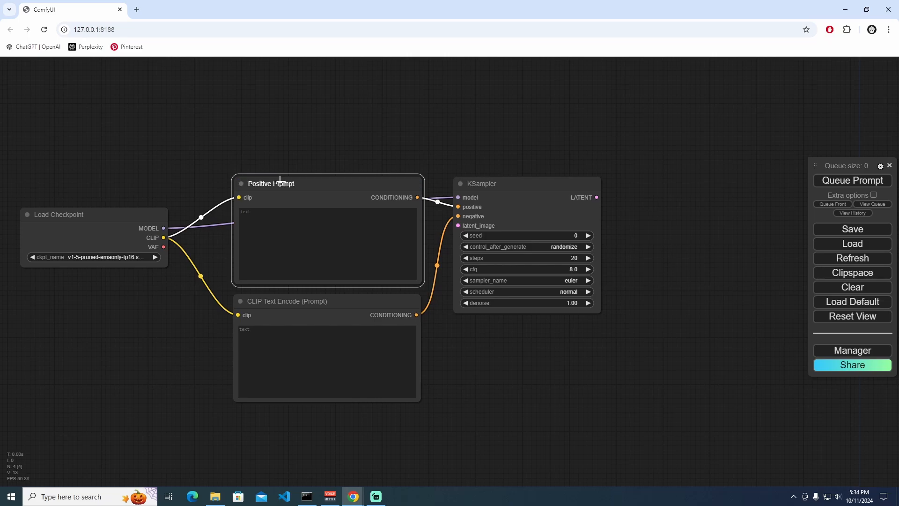
pyautogui.rightClick(318, 184)
pyautogui.click(384, 284)
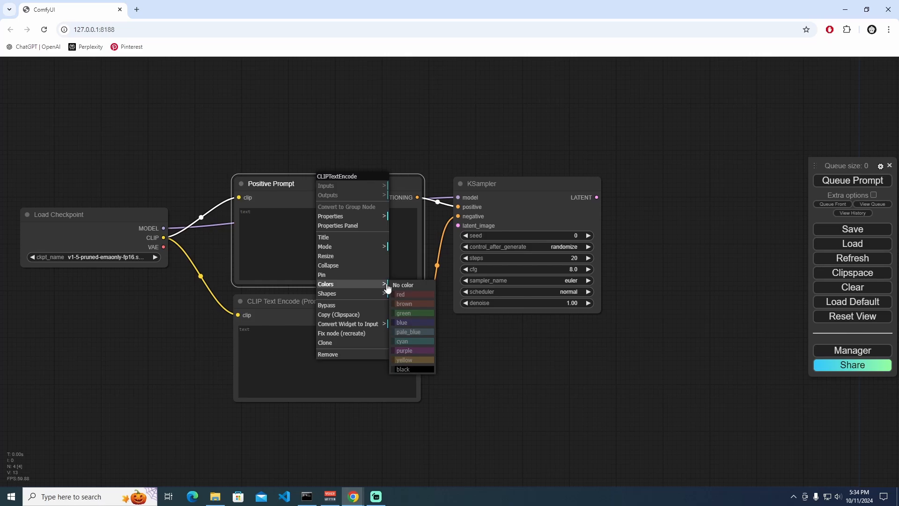
pyautogui.click(415, 314)
# Rename the lower CLIP Text Encode node as "Negative Prompt", colour it red and shift it slightly closer to the Positive Prompt node
pyautogui.doubleClick(306, 302)
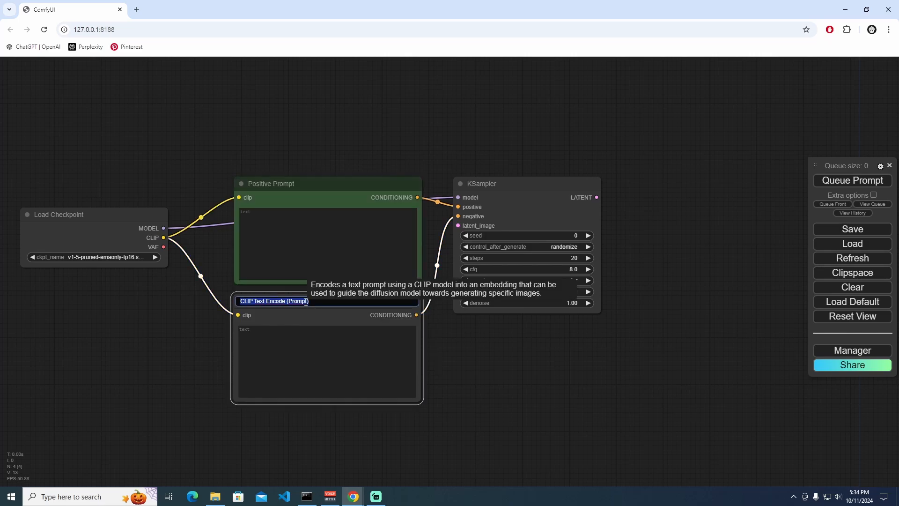
pyautogui.write('Negat')
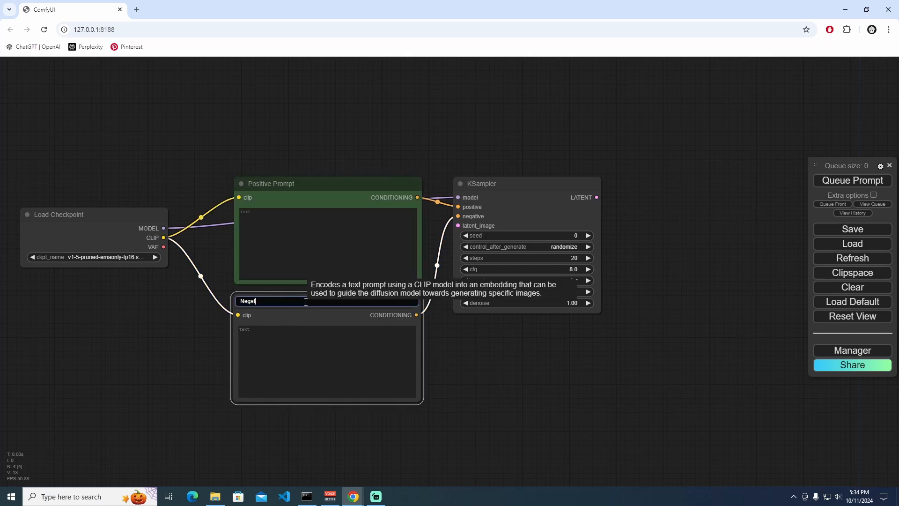
pyautogui.write('ive Prompt')
pyautogui.press('Return')
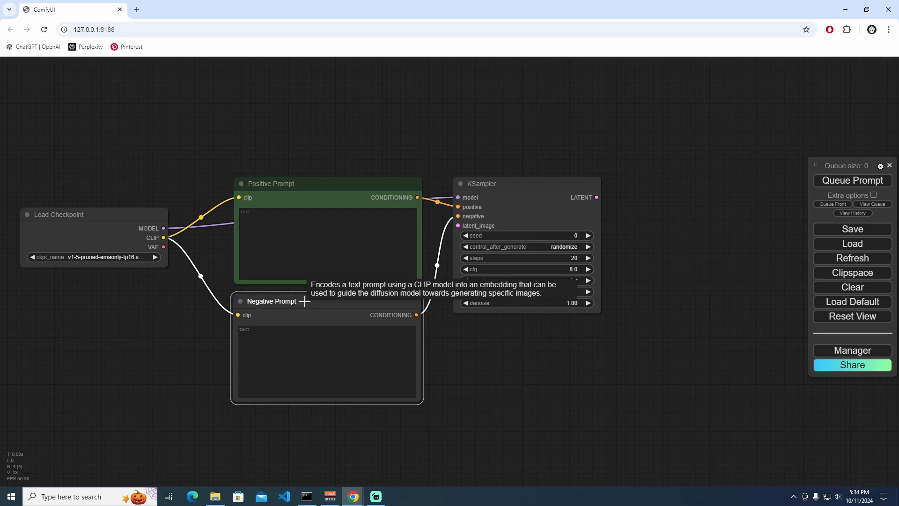
pyautogui.rightClick(323, 297)
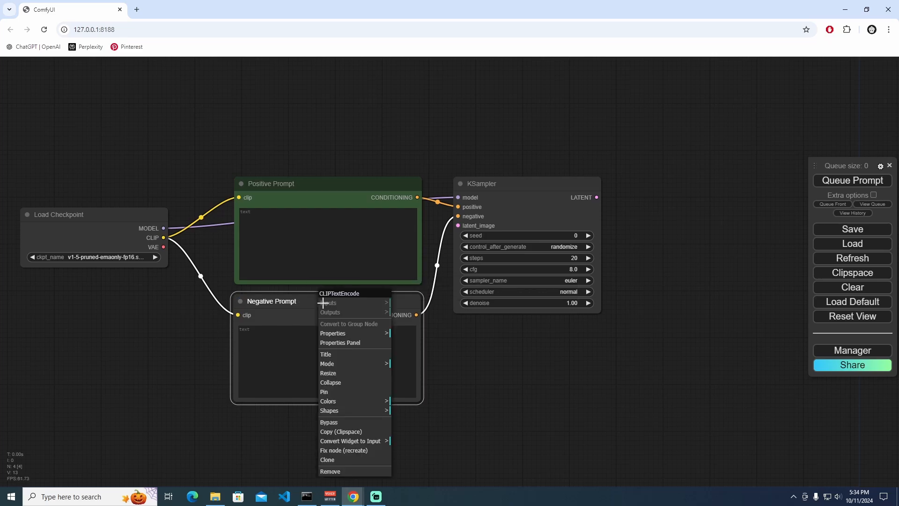
pyautogui.click(368, 401)
pyautogui.click(417, 406)
pyautogui.moveTo(368, 306); pyautogui.dragTo(369, 303)
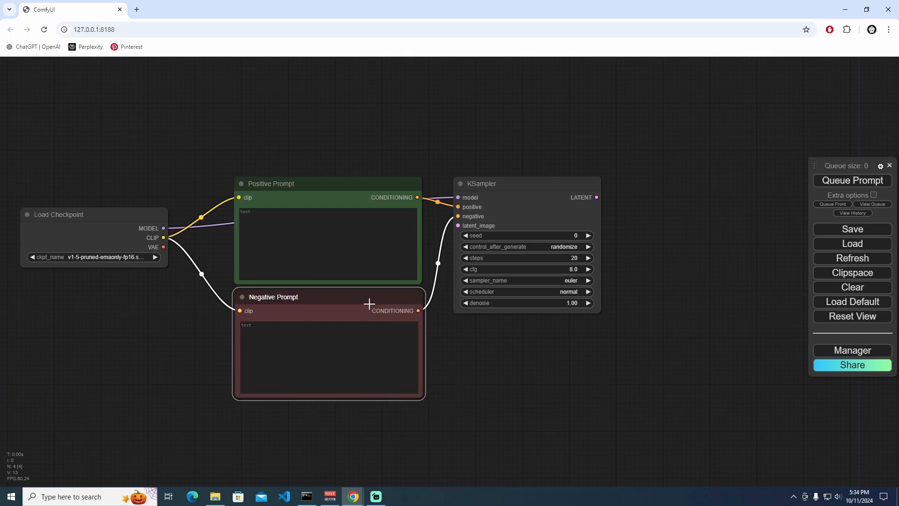
pyautogui.click(467, 341)
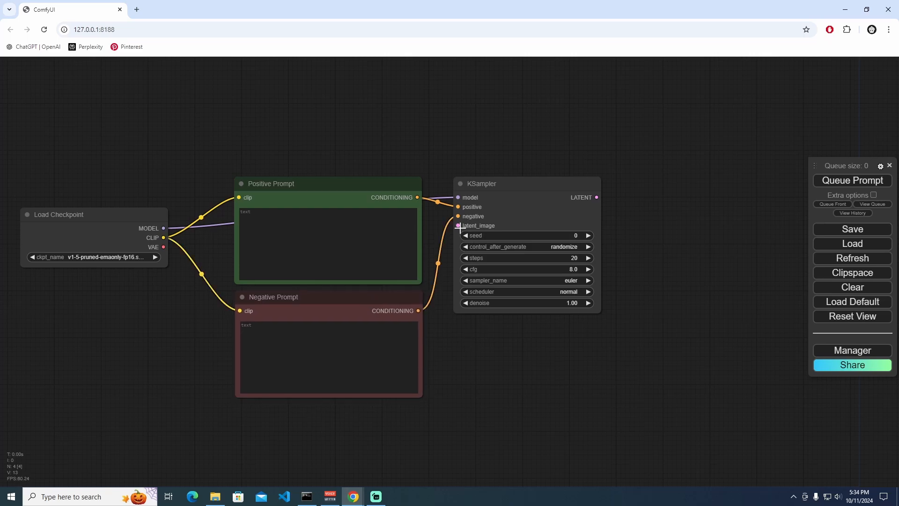
# Shift the KSampler node slightly farther from the prompt nodes
pyautogui.moveTo(526, 188); pyautogui.dragTo(529, 189)
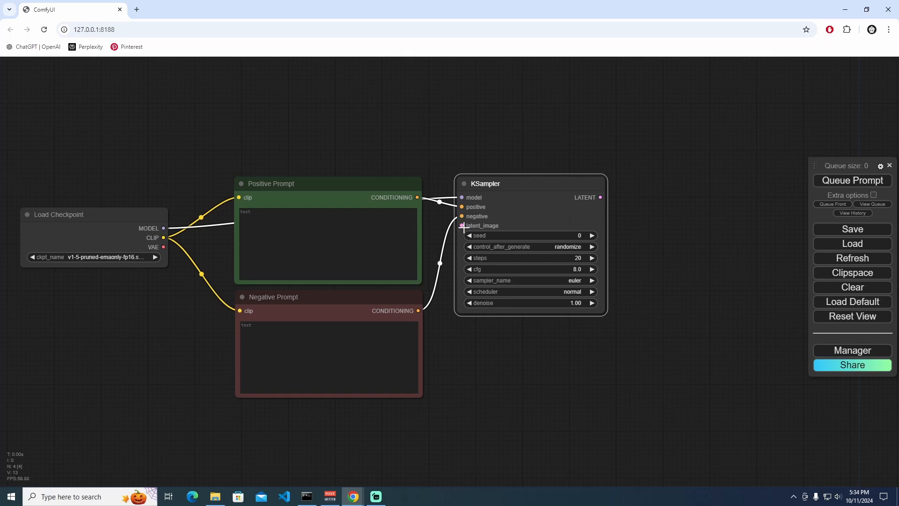
pyautogui.moveTo(460, 225); pyautogui.dragTo(415, 406)
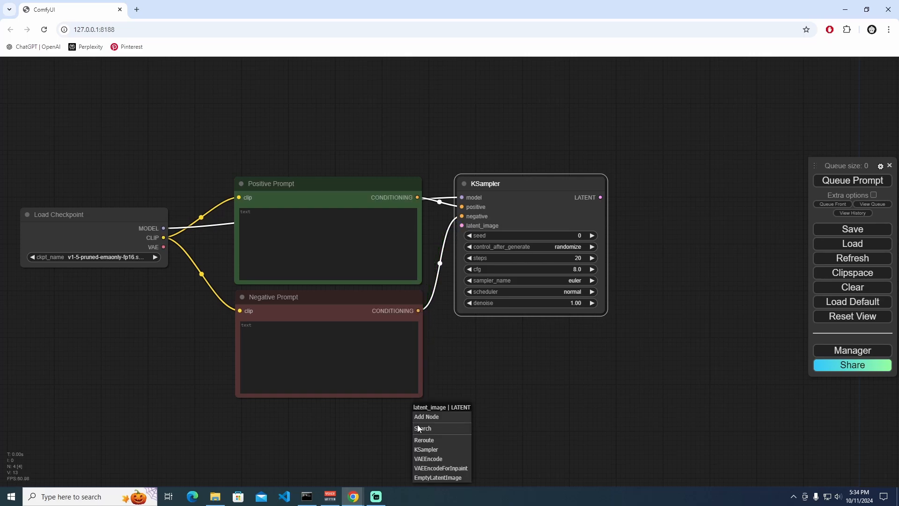
pyautogui.click(367, 426)
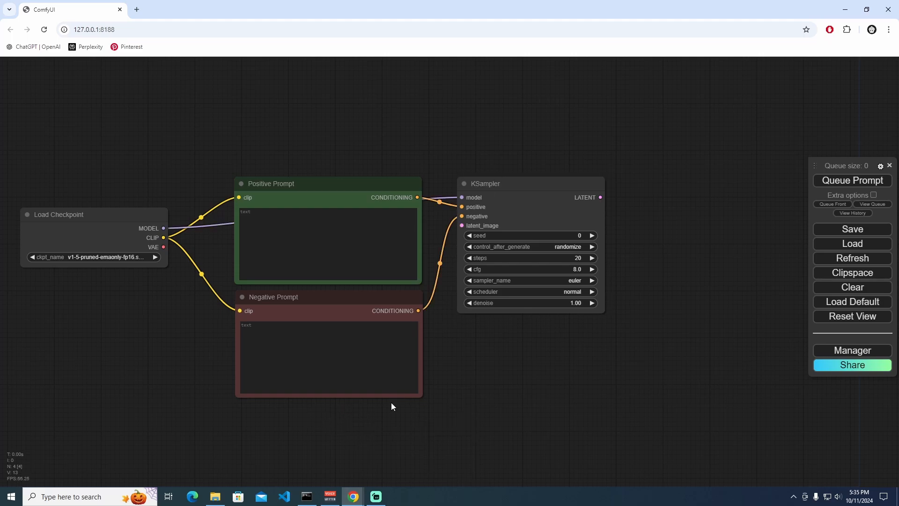
pyautogui.doubleClick(307, 424)
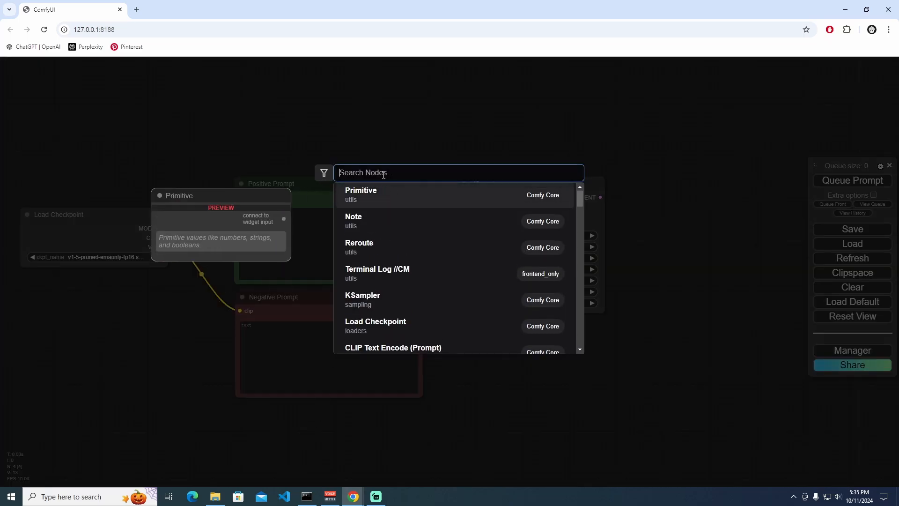
pyautogui.write('laten')
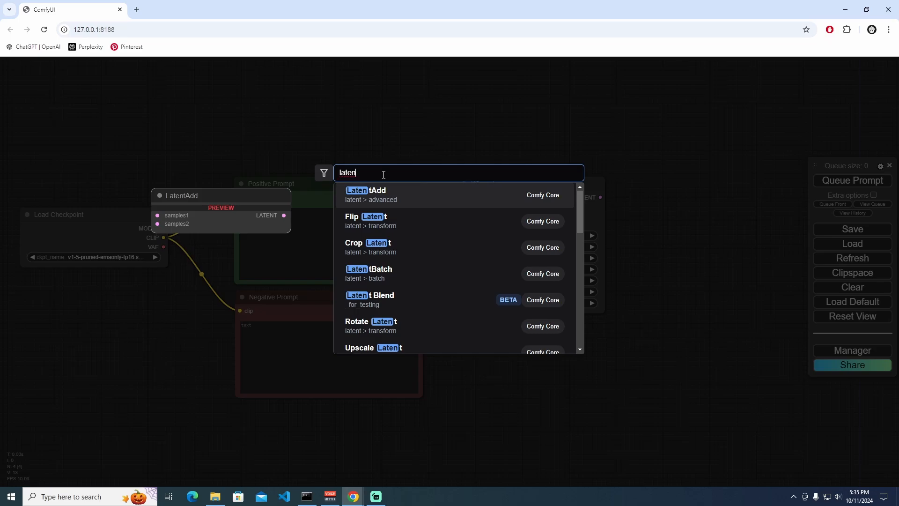
pyautogui.write('t ima')
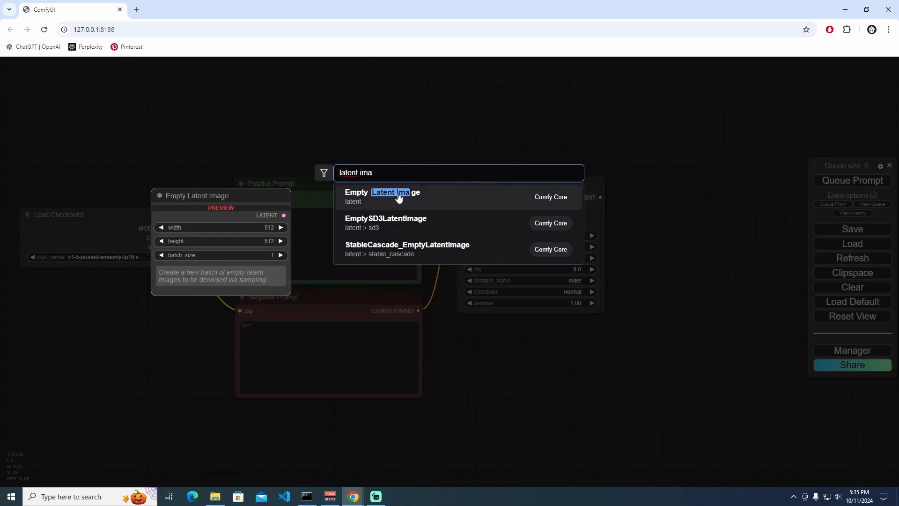
pyautogui.click(426, 100)
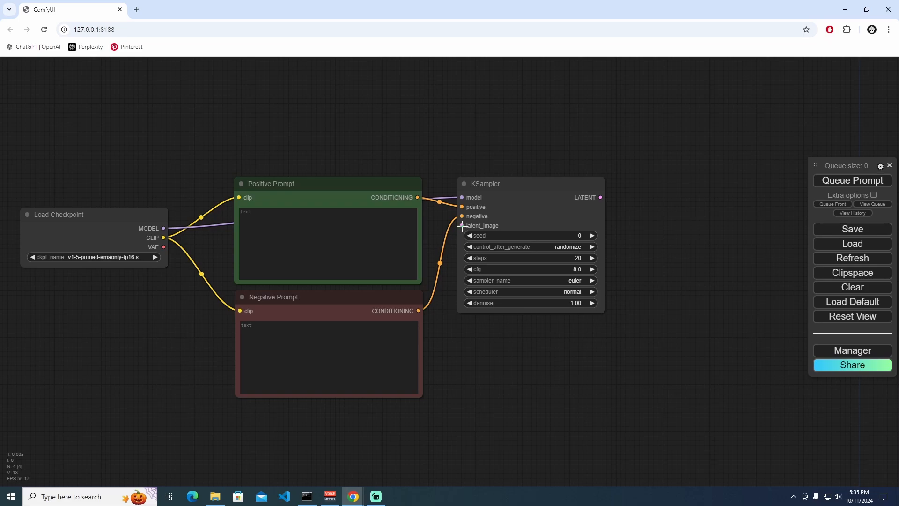
# Add an Empty Latent Image node linked to KSampler's latent_image input and place it below the Negative Prompt node
pyautogui.moveTo(461, 225); pyautogui.dragTo(459, 226)
pyautogui.moveTo(447, 302); pyautogui.dragTo(409, 433)
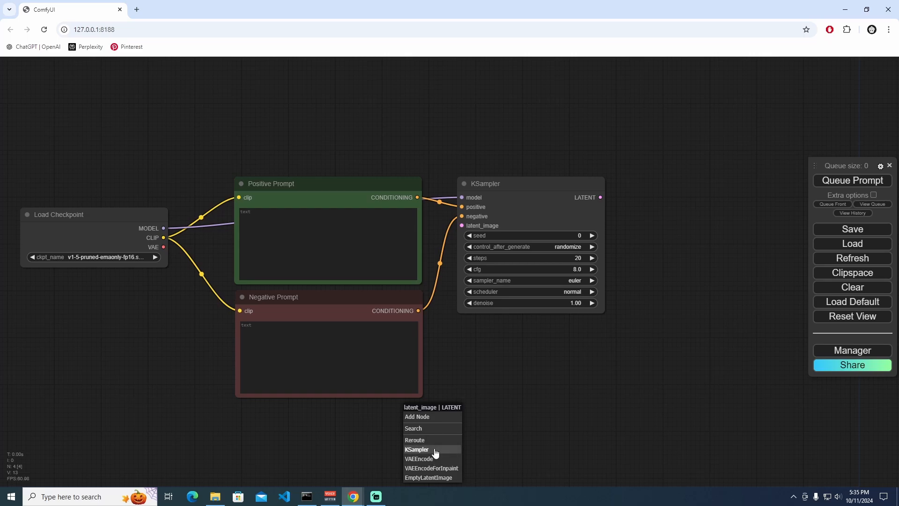
pyautogui.click(440, 477)
pyautogui.moveTo(526, 428); pyautogui.dragTo(391, 422)
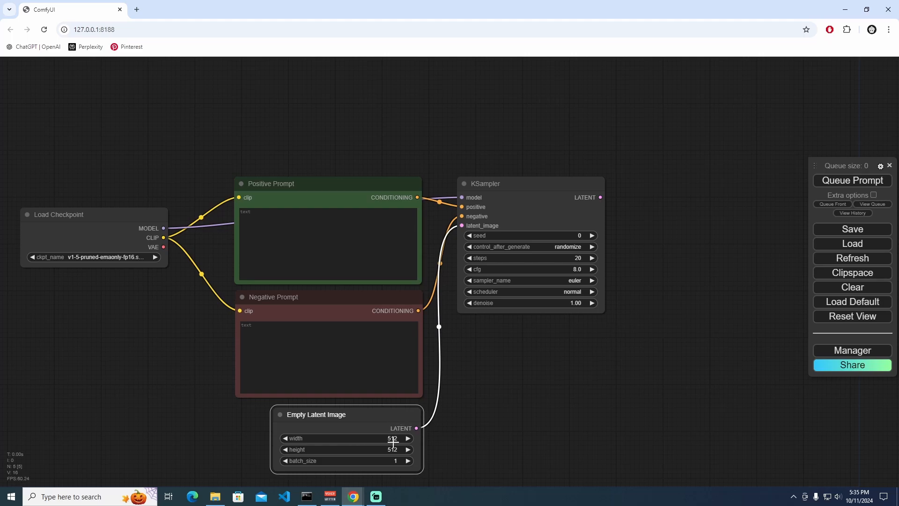
pyautogui.click(504, 417)
# Add a VAE Decode node fed by KSampler's LATENT output and place it just right of KSampler, level with its title
pyautogui.moveTo(522, 326); pyautogui.dragTo(401, 317)
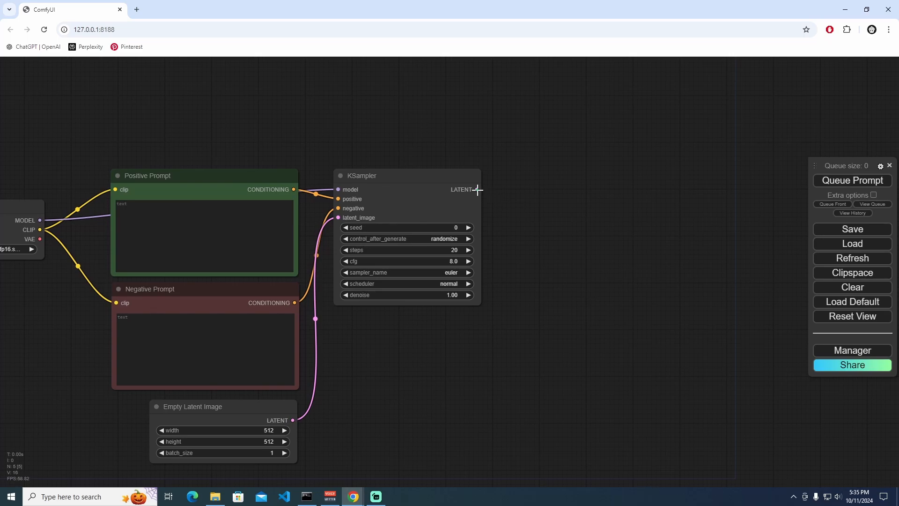
pyautogui.moveTo(476, 189); pyautogui.dragTo(522, 185)
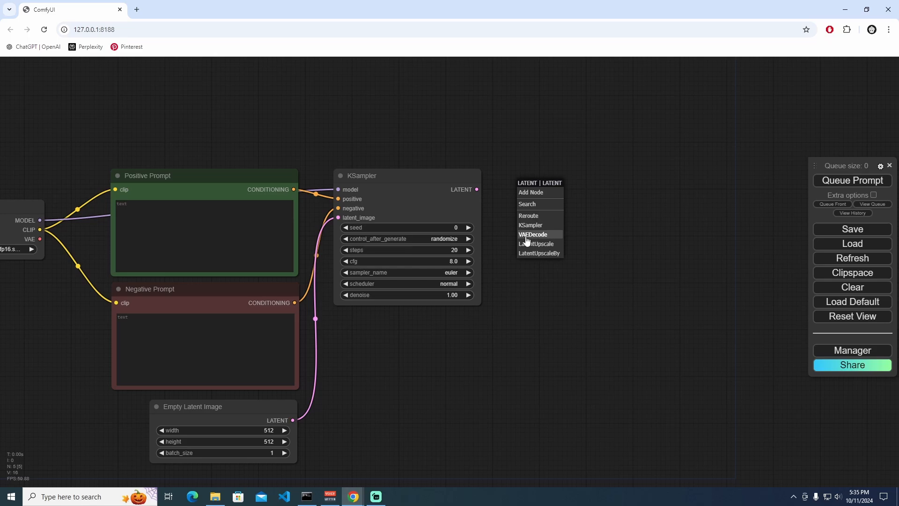
pyautogui.click(534, 234)
pyautogui.moveTo(569, 190); pyautogui.dragTo(553, 176)
pyautogui.click(544, 178)
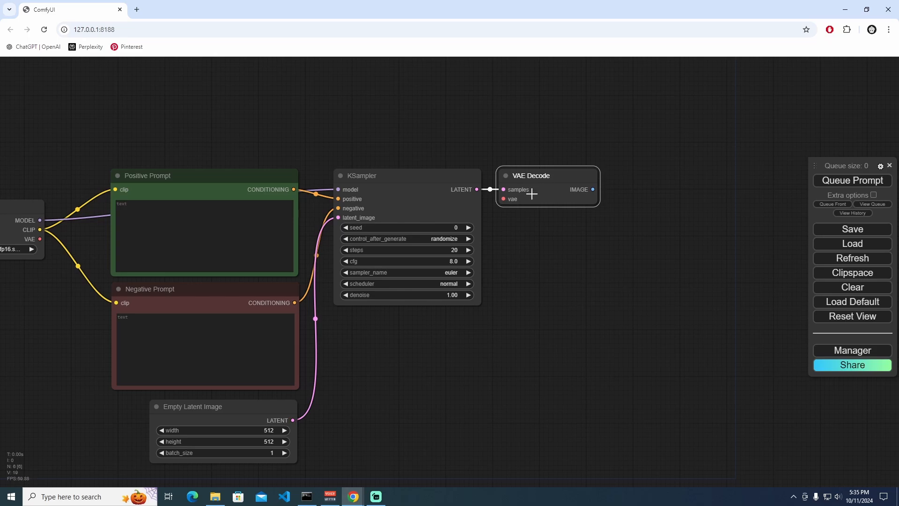
# Move Load Checkpoint closer to the prompt nodes and try pulling a link from its VAE output into empty canvas
pyautogui.moveTo(512, 235); pyautogui.dragTo(571, 231)
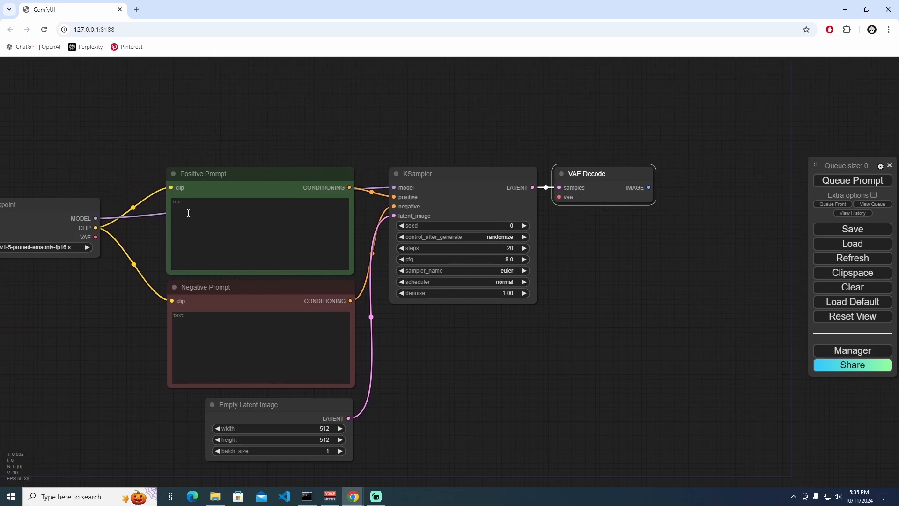
pyautogui.moveTo(82, 228); pyautogui.dragTo(144, 209)
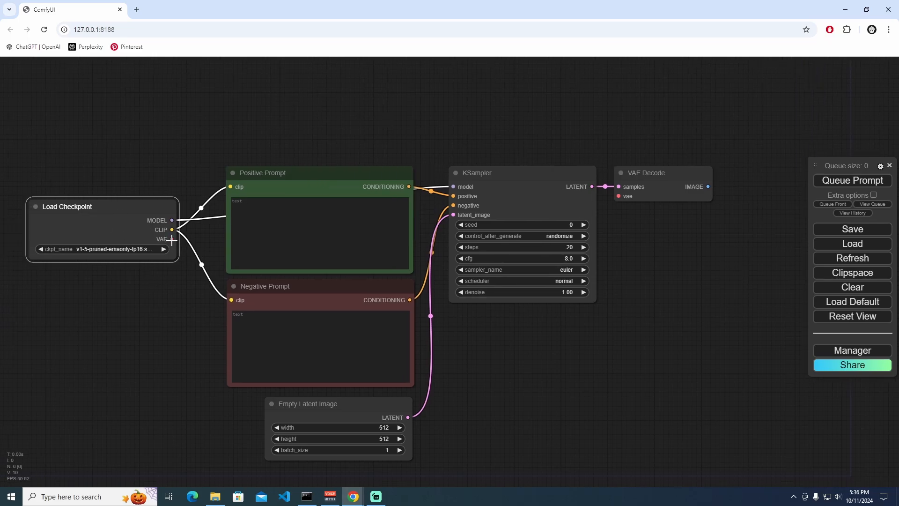
pyautogui.moveTo(171, 239); pyautogui.dragTo(165, 280)
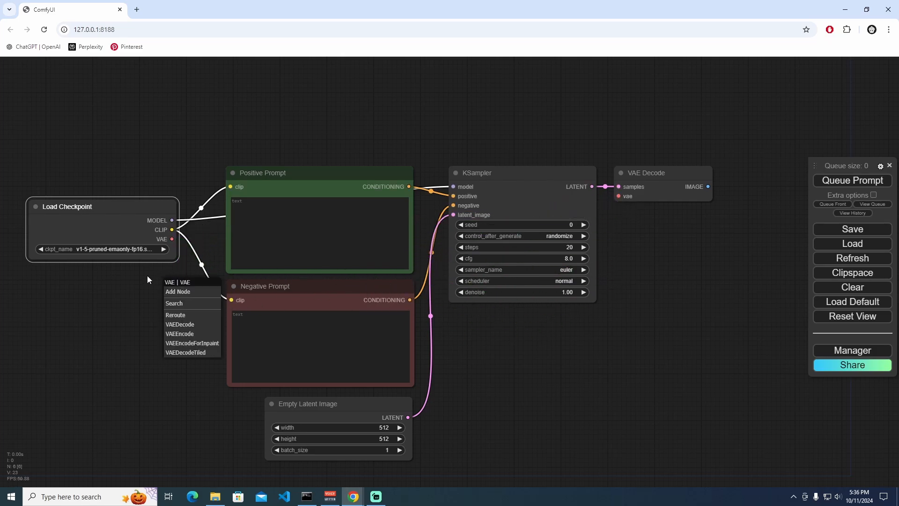
pyautogui.click(122, 310)
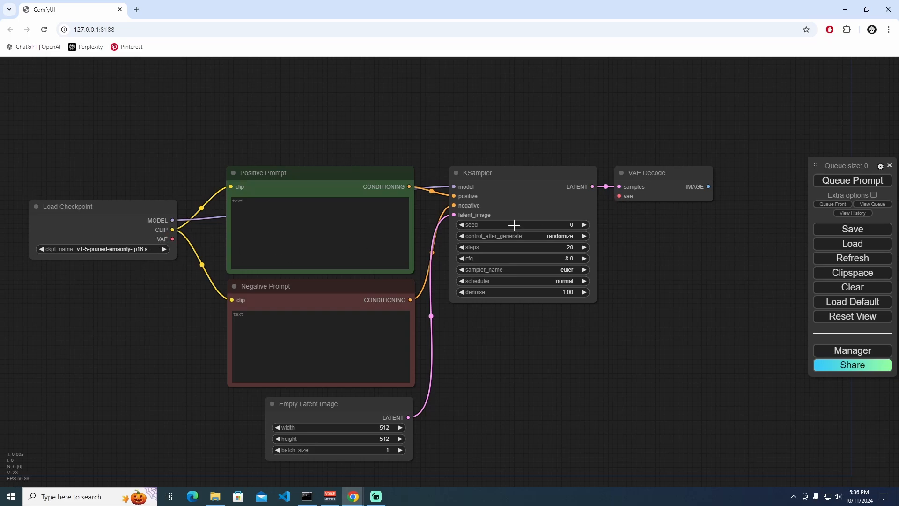
# Add a Load VAE node linked to VAE Decode's vae input and place it below KSampler
pyautogui.moveTo(620, 196); pyautogui.dragTo(598, 356)
pyautogui.click(609, 392)
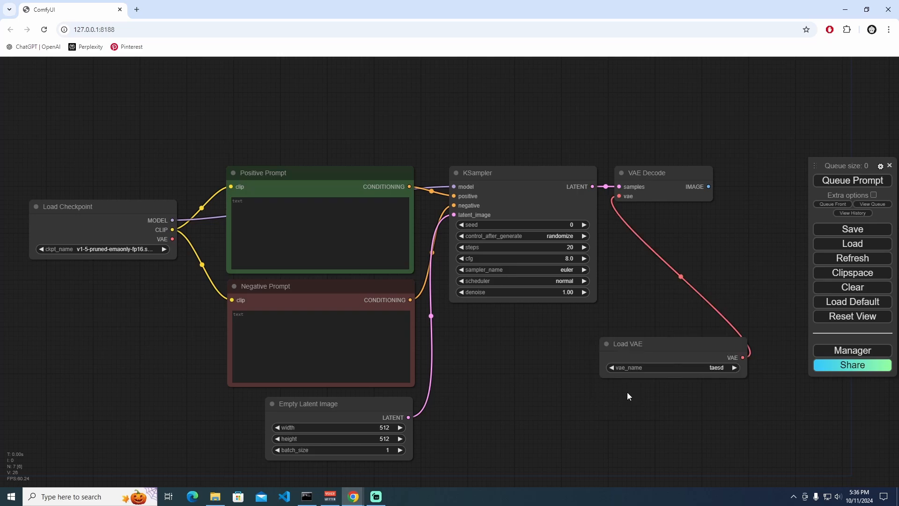
pyautogui.moveTo(683, 351); pyautogui.dragTo(544, 335)
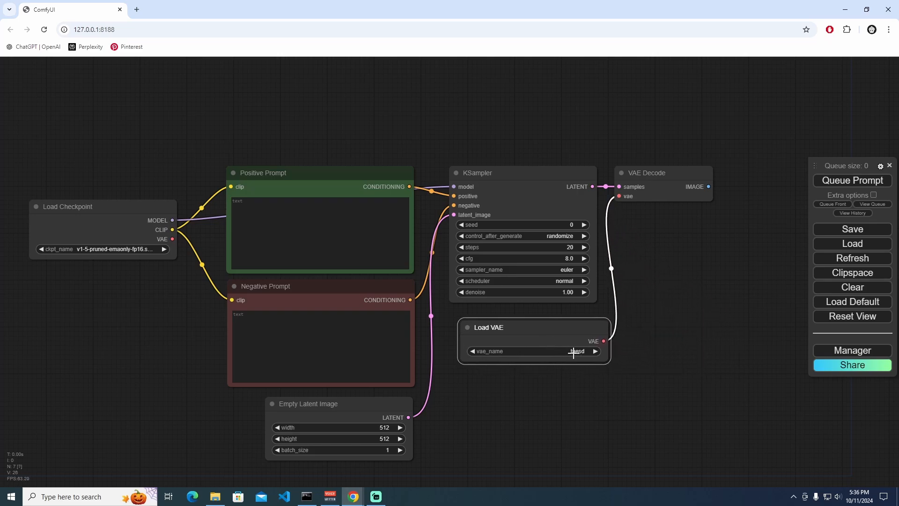
# Choose taesd as the Load VAE node's vae_name and align the node closely beneath KSampler
pyautogui.click(579, 351)
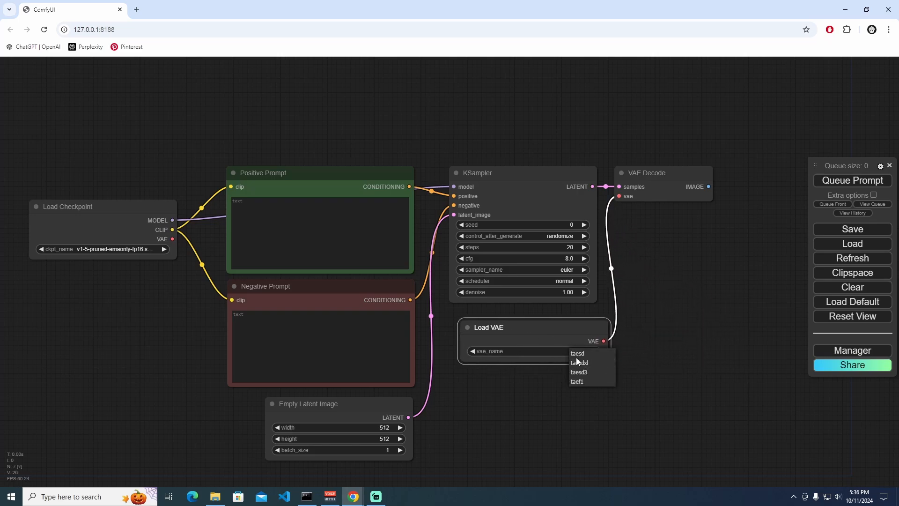
pyautogui.click(578, 354)
pyautogui.moveTo(542, 337); pyautogui.dragTo(536, 332)
pyautogui.click(582, 350)
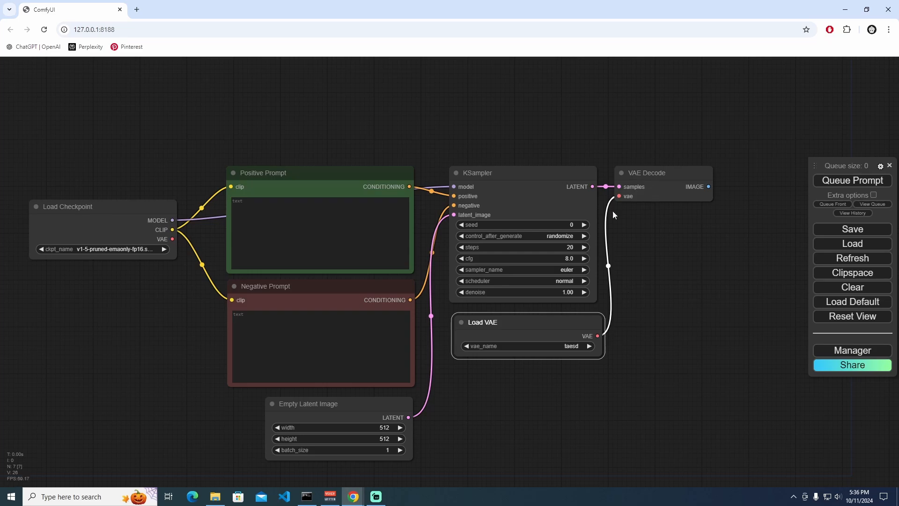
pyautogui.click(698, 266)
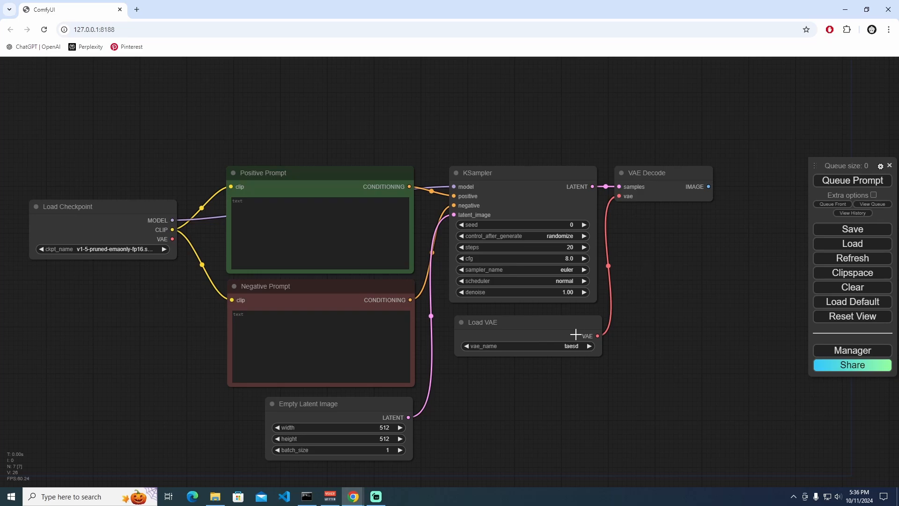
pyautogui.moveTo(538, 332); pyautogui.dragTo(534, 326)
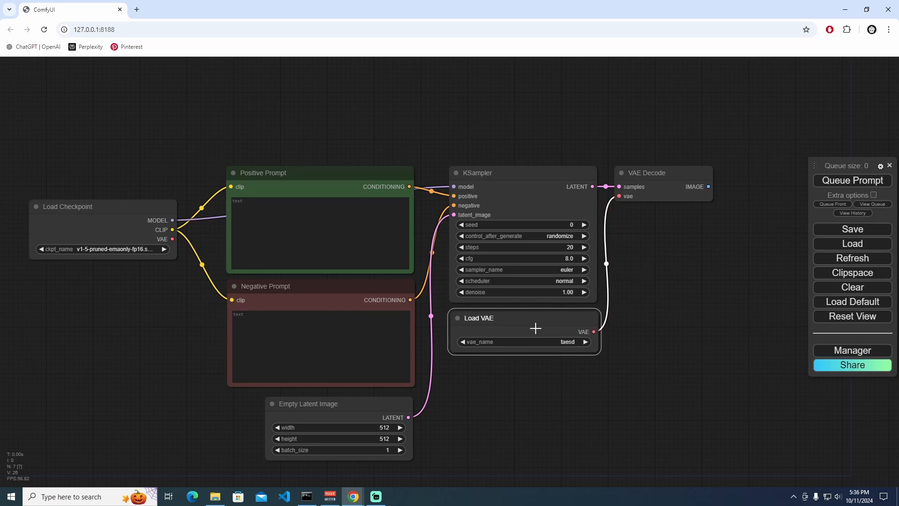
pyautogui.click(655, 330)
# Add a Save Image node fed by VAE Decode's IMAGE output and place it just right of VAE Decode
pyautogui.hscroll(5, 581, 309)
pyautogui.moveTo(627, 188); pyautogui.dragTo(660, 187)
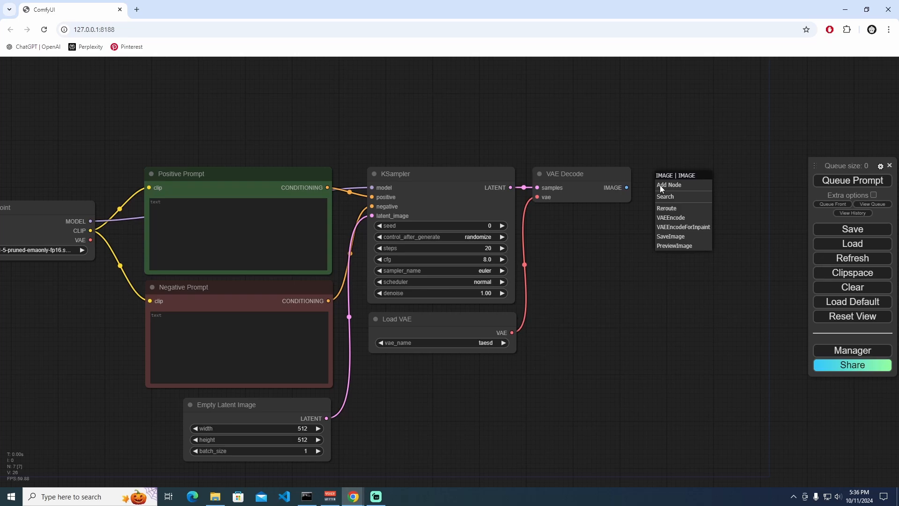
pyautogui.click(678, 237)
pyautogui.moveTo(704, 214); pyautogui.dragTo(656, 215)
pyautogui.moveTo(672, 185); pyautogui.dragTo(659, 181)
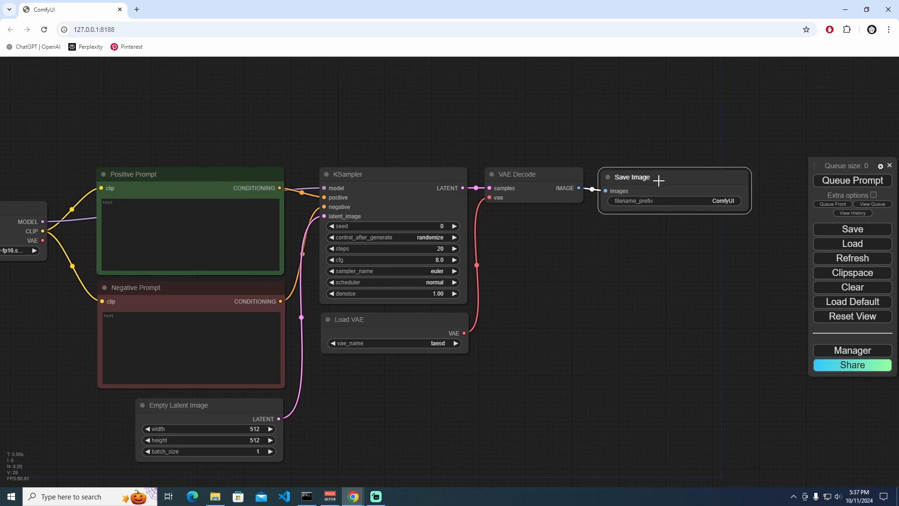
pyautogui.click(705, 216)
# Move Load Checkpoint slightly lower and closer to the prompt nodes, and queue the workflow with both prompts empty
pyautogui.scroll(-2, 705, 216)
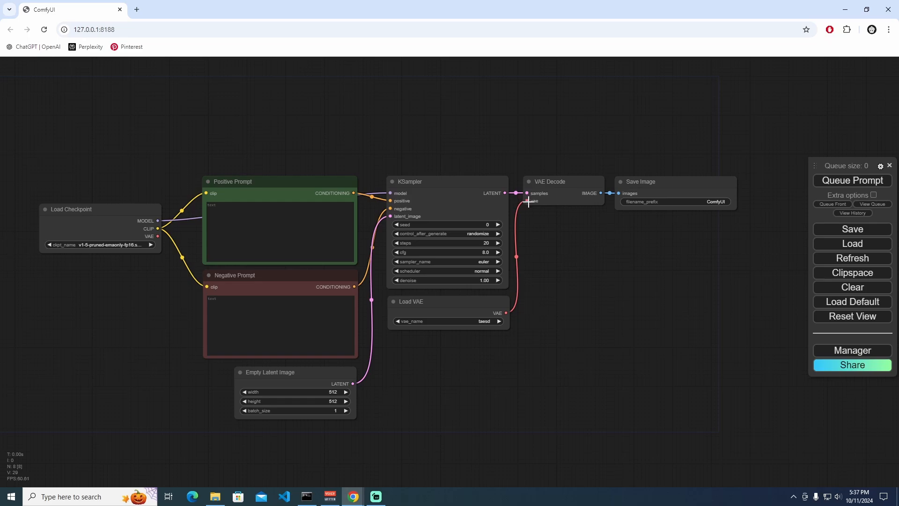
pyautogui.moveTo(104, 212); pyautogui.dragTo(117, 213)
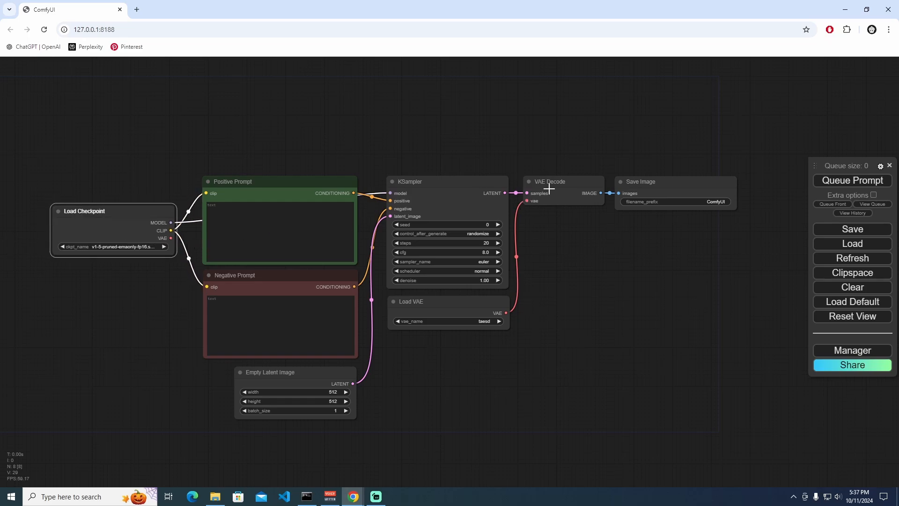
pyautogui.click(569, 259)
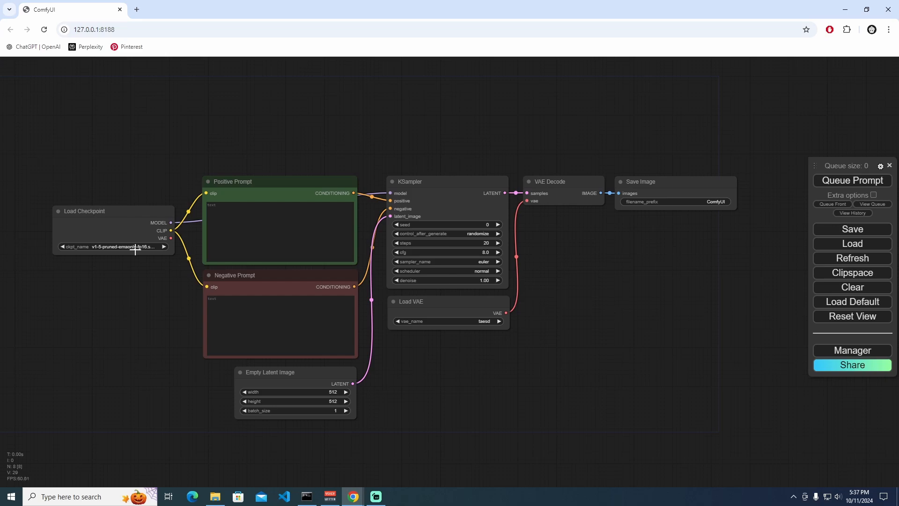
pyautogui.moveTo(113, 218); pyautogui.dragTo(107, 232)
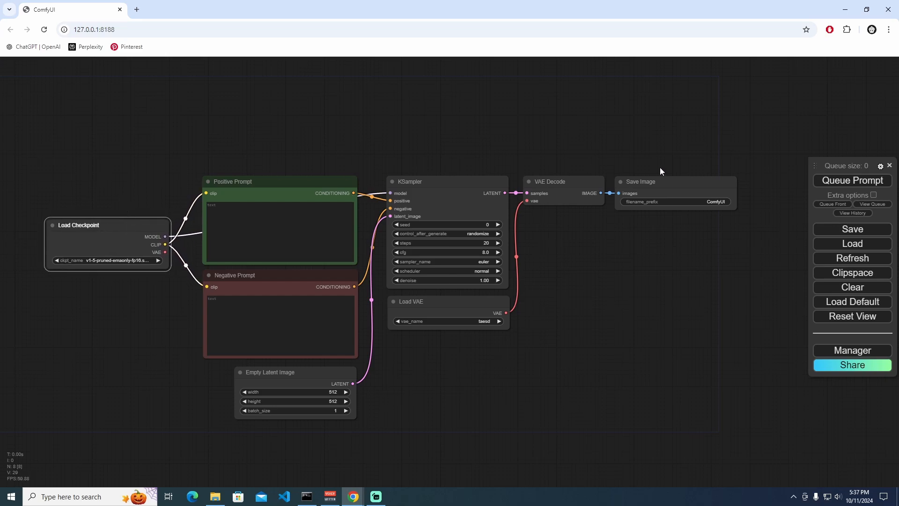
pyautogui.click(575, 410)
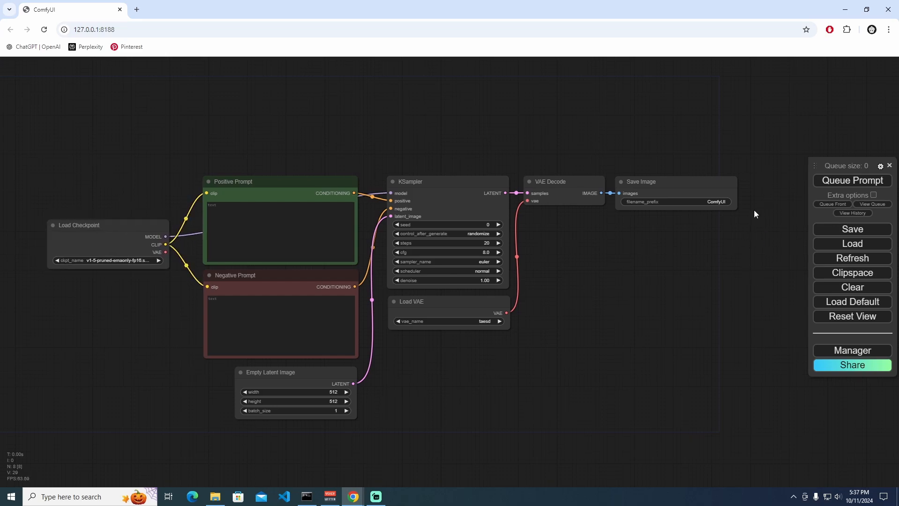
pyautogui.click(860, 188)
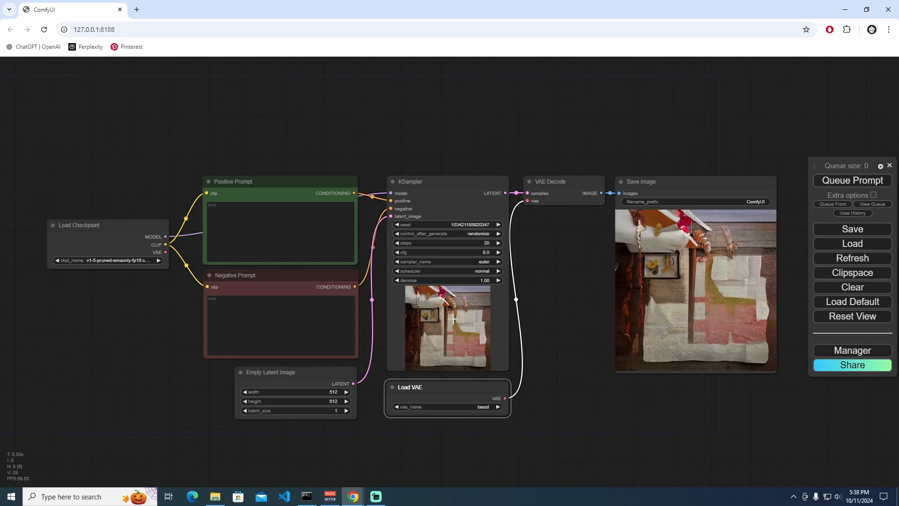
# Set the ComfyUI Manager preview method to None (very fast) and queue the workflow again
pyautogui.click(852, 350)
pyautogui.click(272, 236)
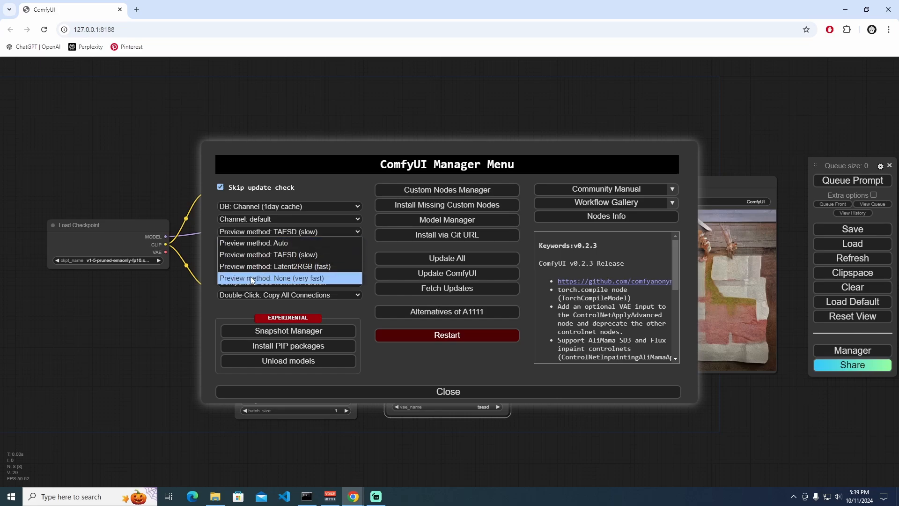
pyautogui.click(275, 278)
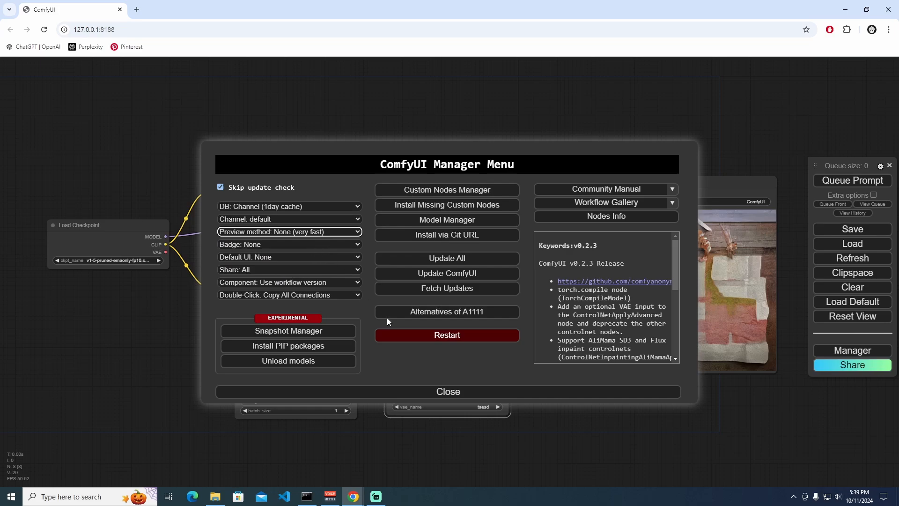
pyautogui.click(457, 392)
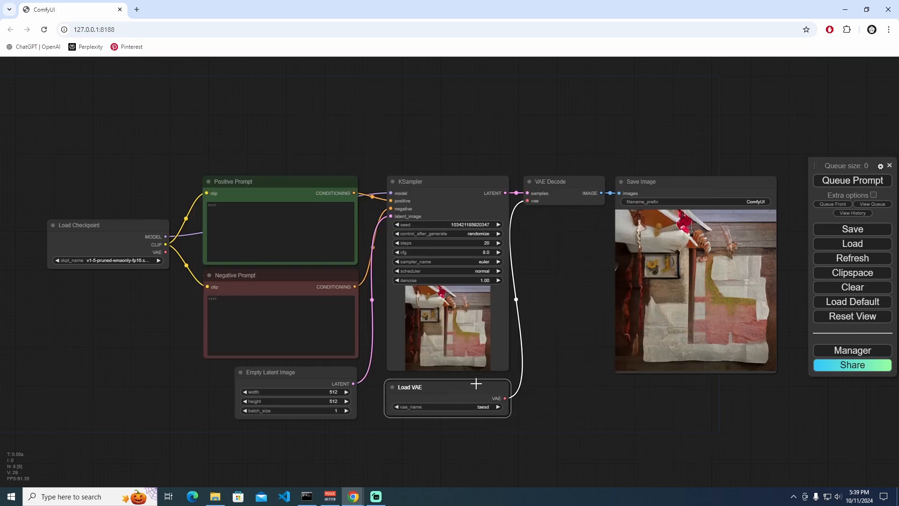
pyautogui.click(854, 181)
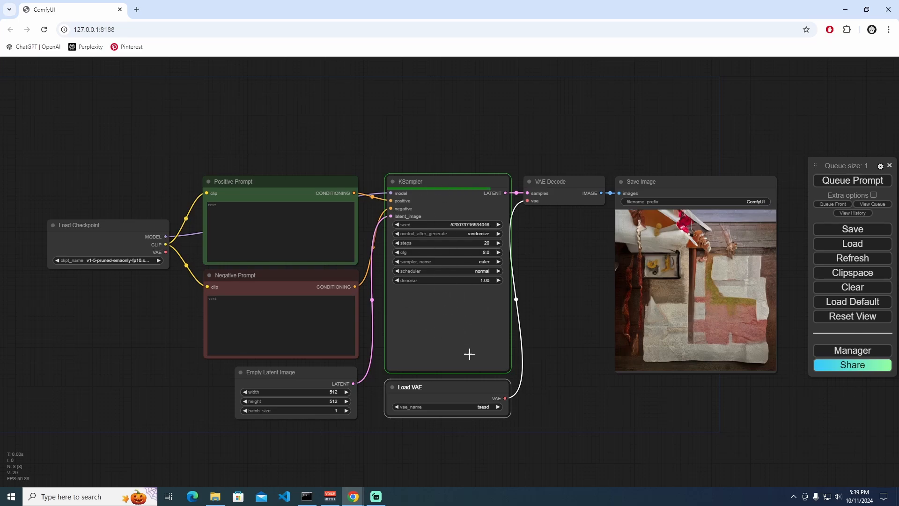
pyautogui.click(539, 287)
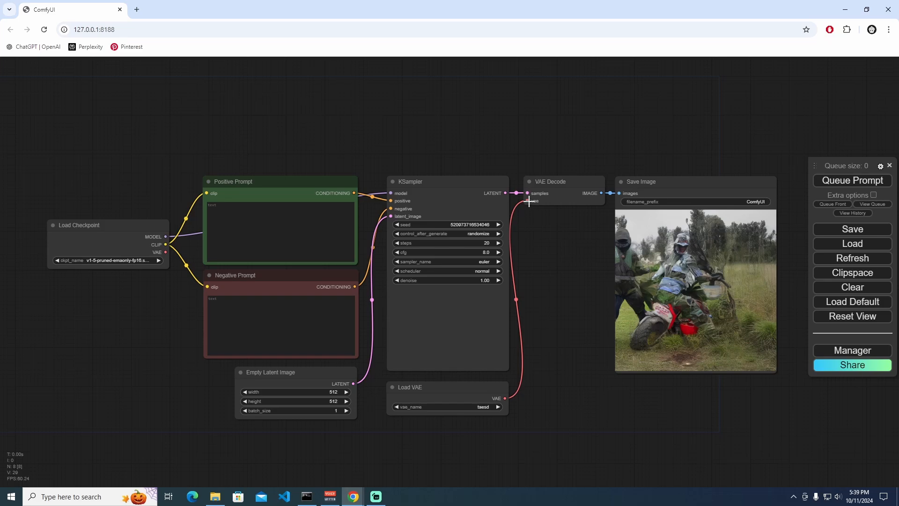
# Disconnect the vae input of VAE Decode and delete the Load VAE node
pyautogui.moveTo(539, 200); pyautogui.dragTo(537, 365)
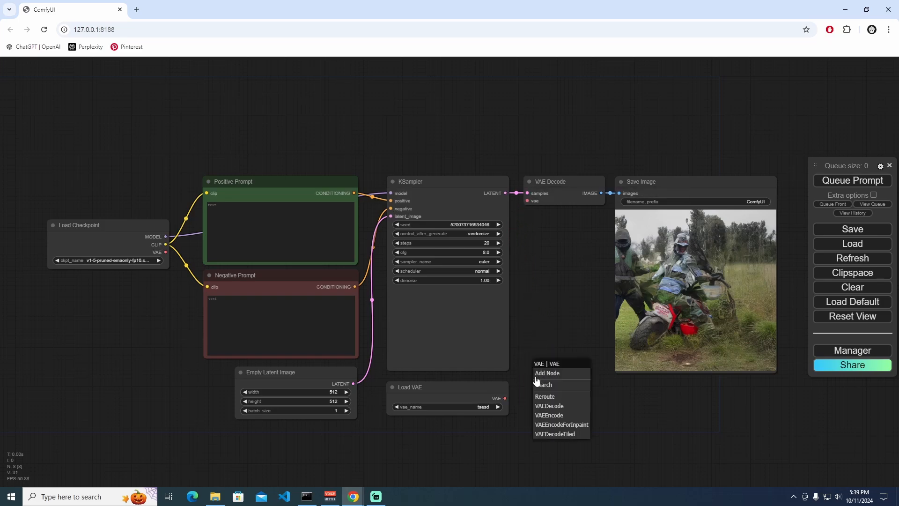
pyautogui.click(495, 389)
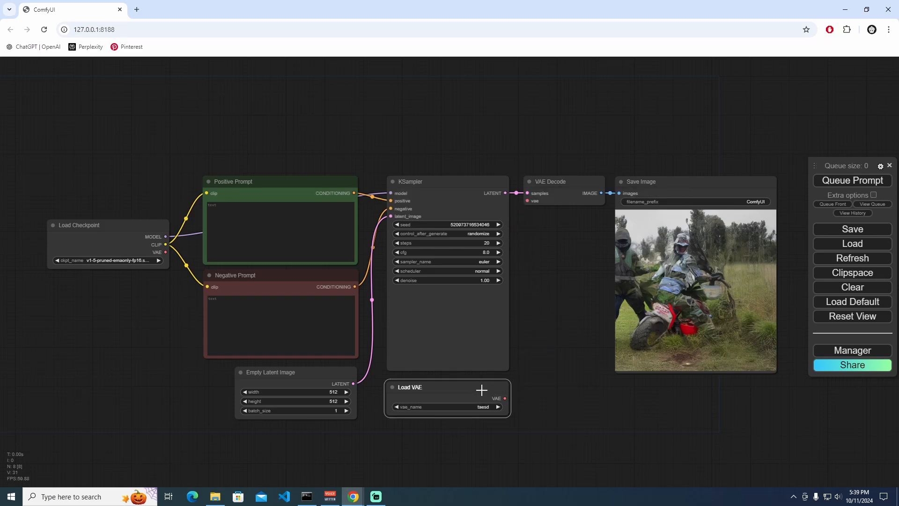
pyautogui.press('Delete')
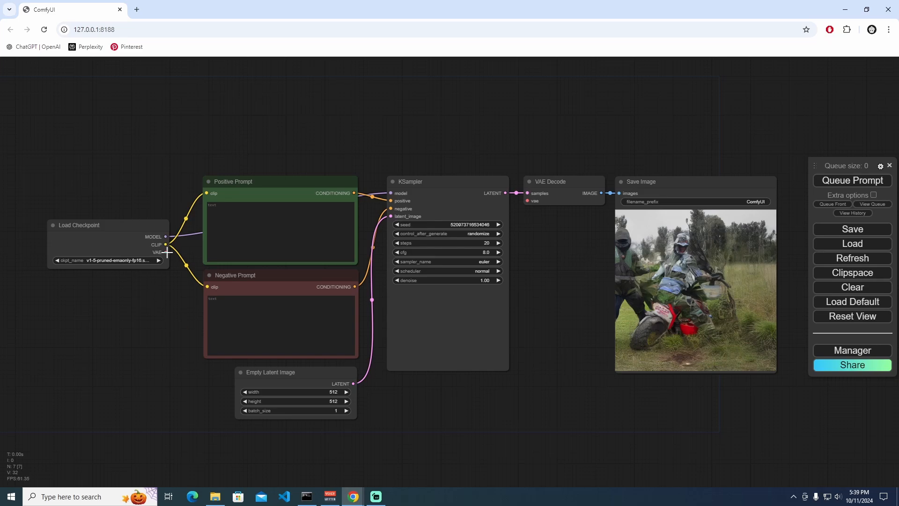
# Connect Load Checkpoint's VAE output to VAE Decode's vae input and queue the workflow
pyautogui.moveTo(167, 253); pyautogui.dragTo(530, 202)
pyautogui.click(838, 182)
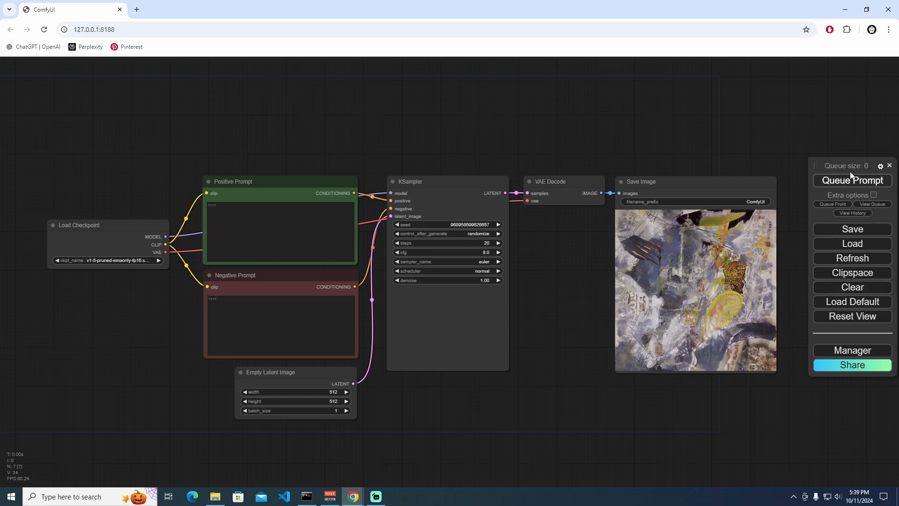
# Clear the current workflow and load the default workflow in its place
pyautogui.click(851, 287)
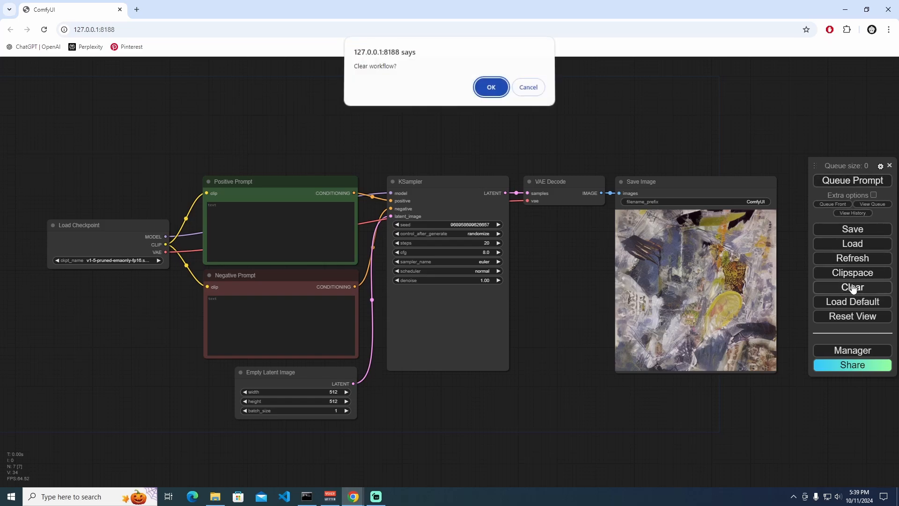
pyautogui.click(491, 89)
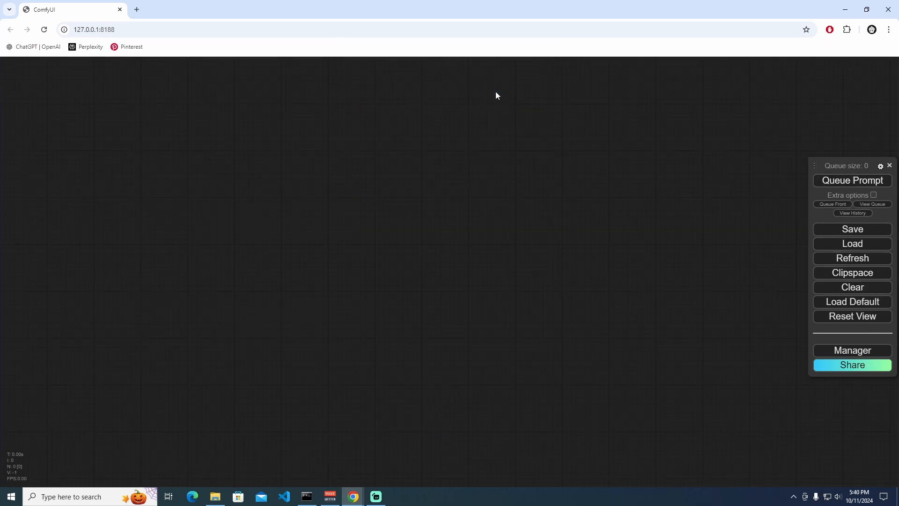
pyautogui.click(859, 311)
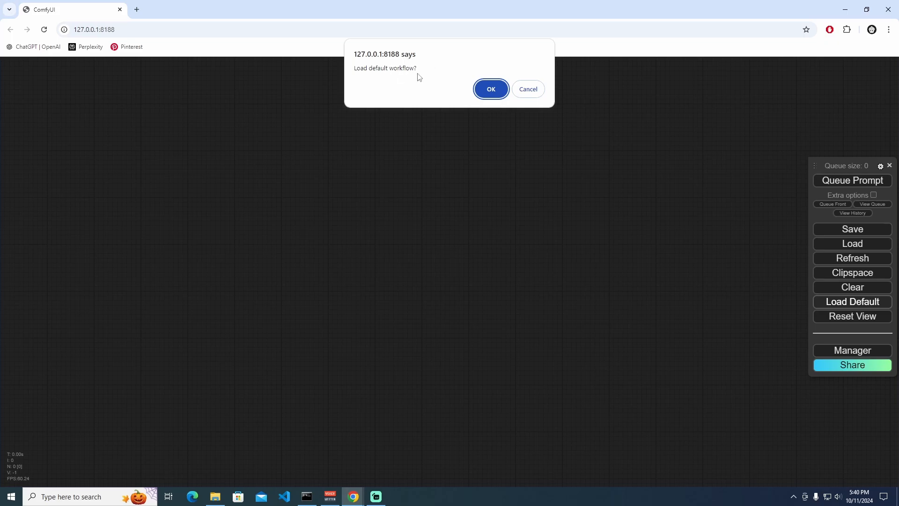
pyautogui.click(491, 89)
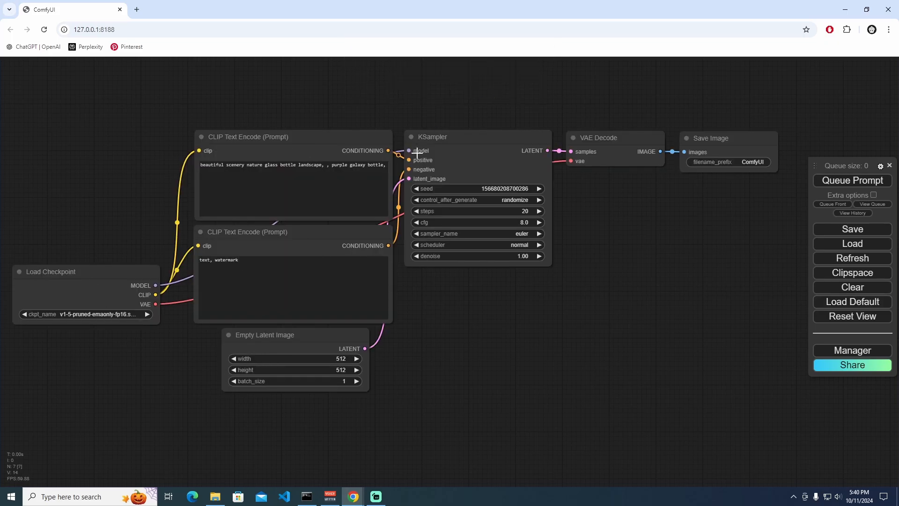
# Color the upper CLIP Text Encode node green and the lower CLIP Text Encode node red
pyautogui.scroll(-2, 542, 370)
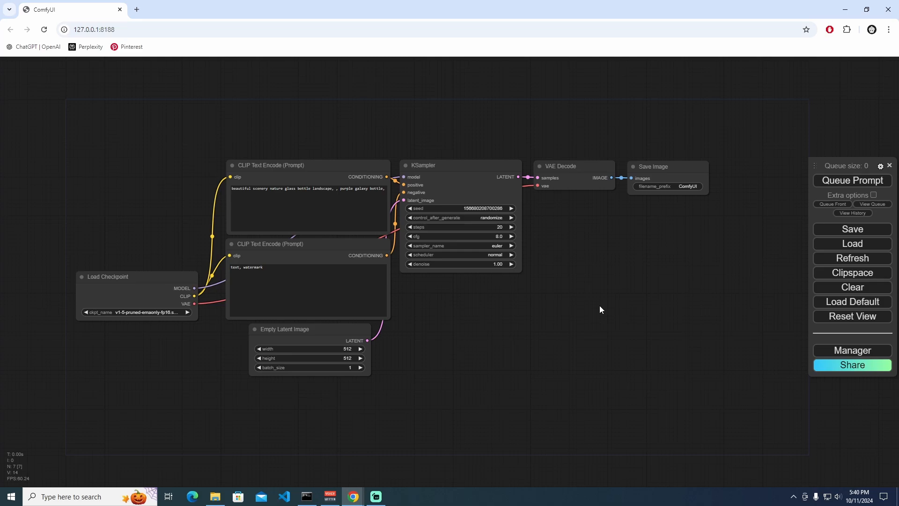
pyautogui.click(328, 166)
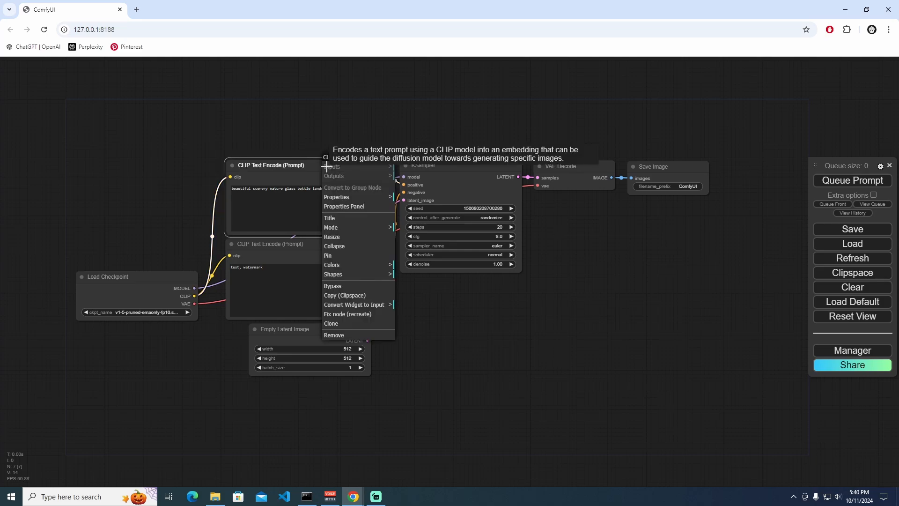
pyautogui.rightClick(327, 165)
pyautogui.moveTo(367, 265)
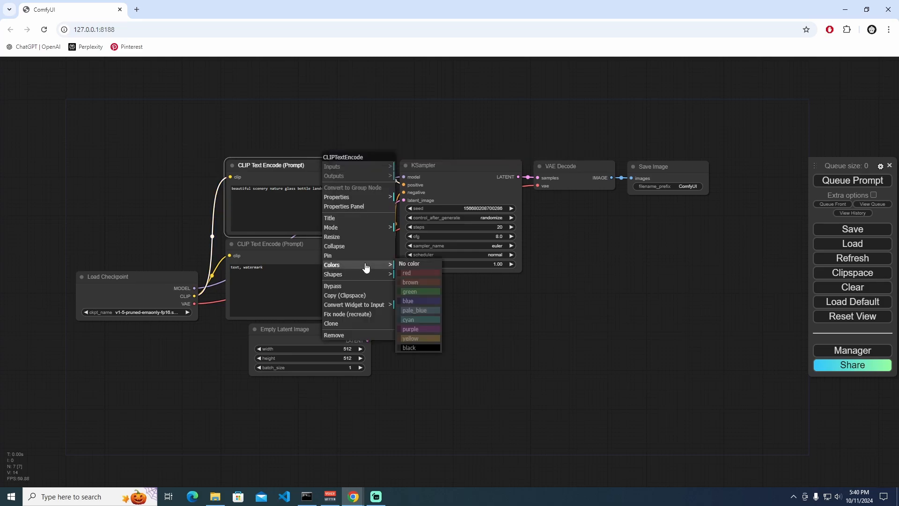
pyautogui.click(420, 287)
pyautogui.rightClick(328, 243)
pyautogui.click(380, 345)
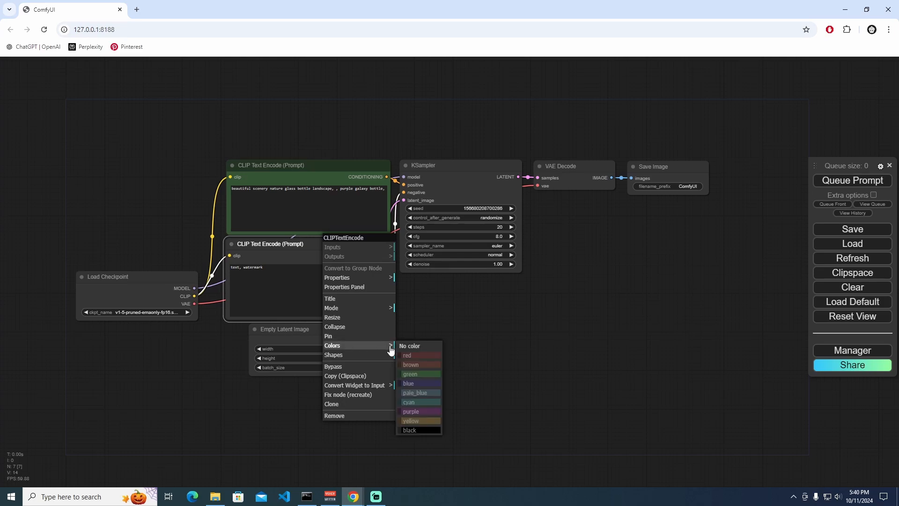
pyautogui.click(423, 358)
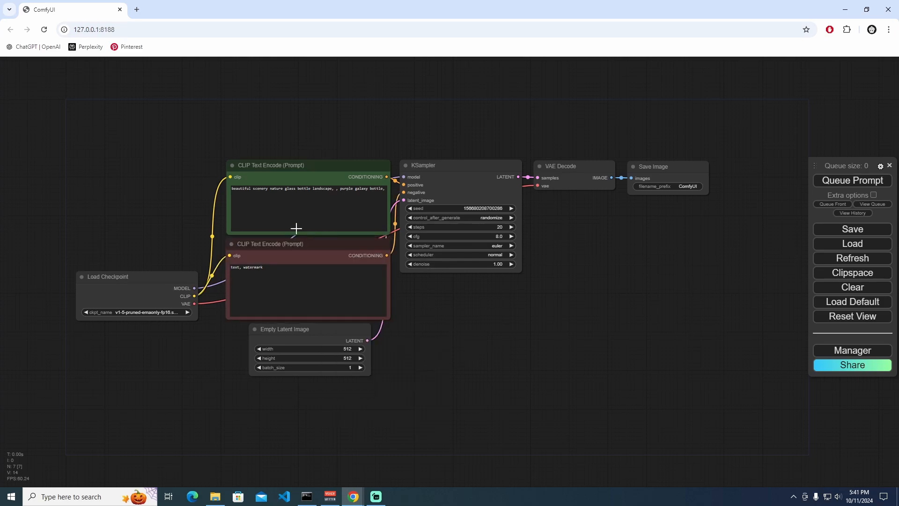
# Rename the green prompt node to Positive and the red prompt node to Negative
pyautogui.doubleClick(285, 165)
pyautogui.write('P')
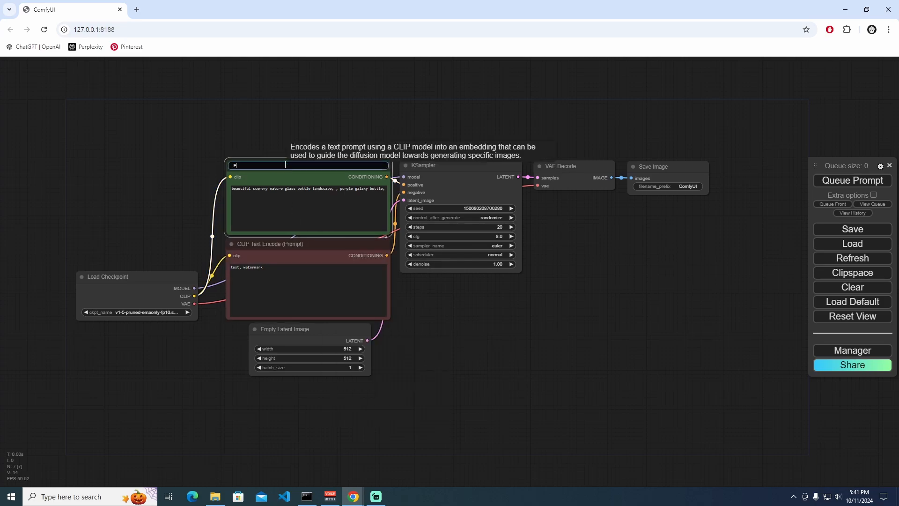
pyautogui.write('ositive')
pyautogui.press('Return')
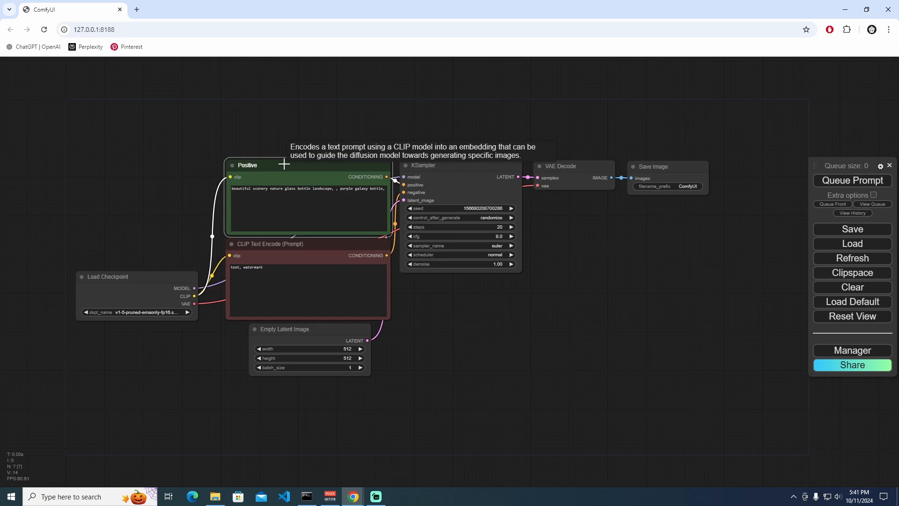
pyautogui.click(260, 244)
pyautogui.doubleClick(261, 244)
pyautogui.write('Negative')
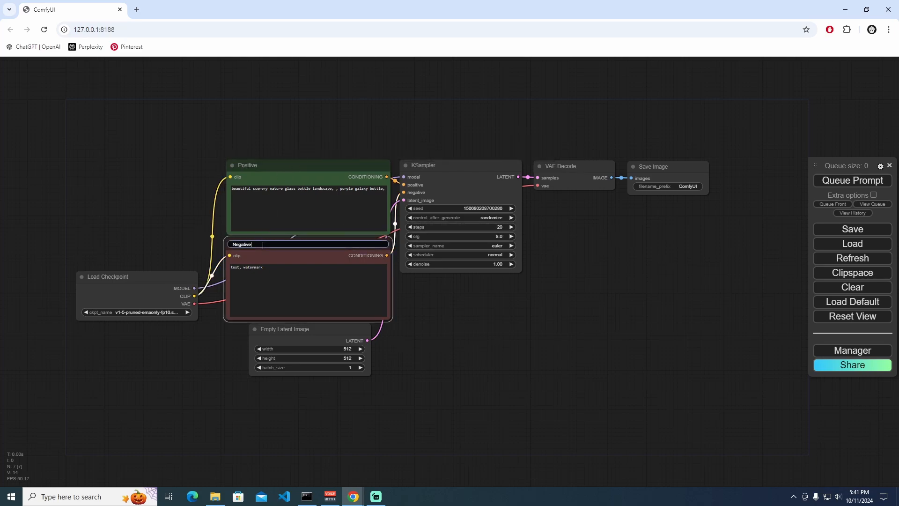
pyautogui.press('Return')
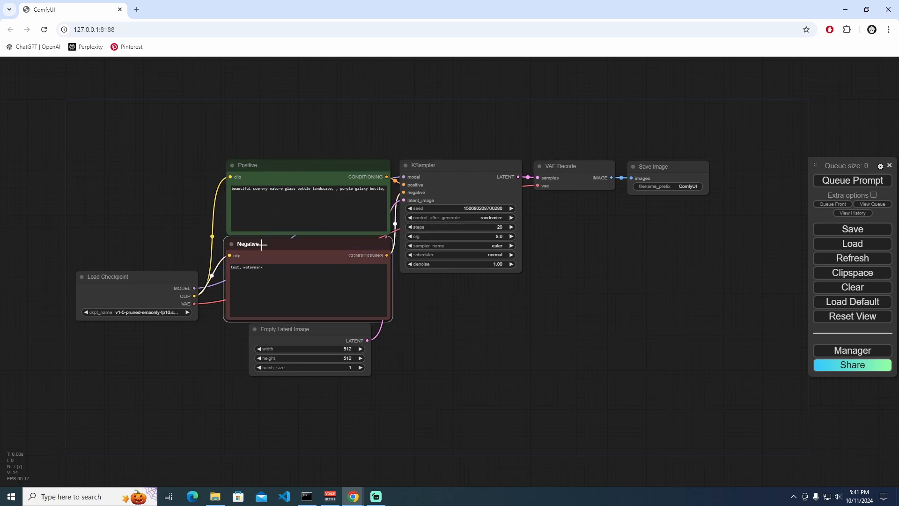
pyautogui.click(486, 305)
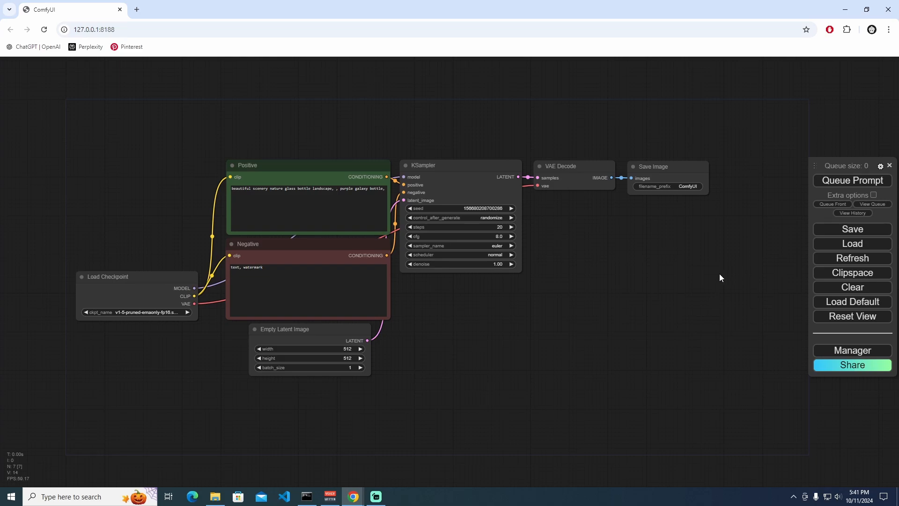
# Save the workflow as Stunmuffin_workflow.json and show the downloaded file in its folder
pyautogui.click(867, 234)
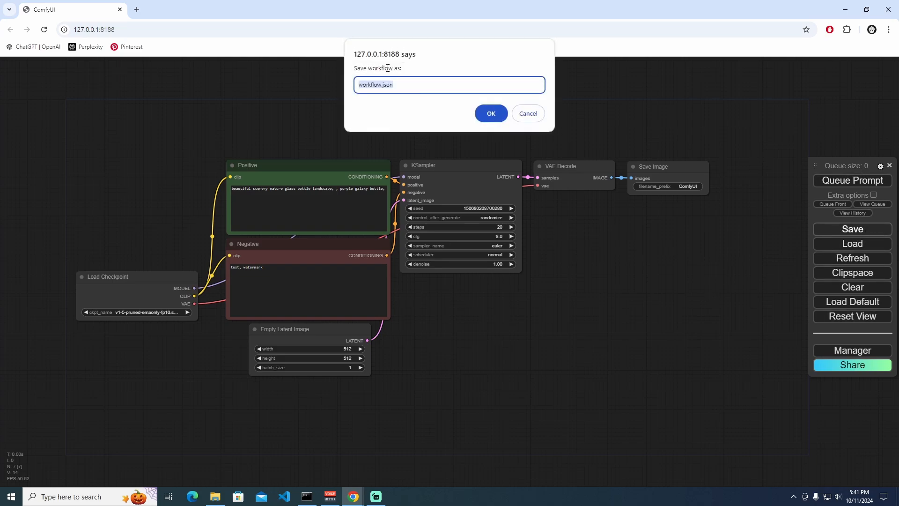
pyautogui.moveTo(409, 84); pyautogui.dragTo(352, 87)
pyautogui.click(375, 88)
pyautogui.write('Stunmuffin-')
pyautogui.press('BackSpace')
pyautogui.write('_')
pyautogui.click(491, 114)
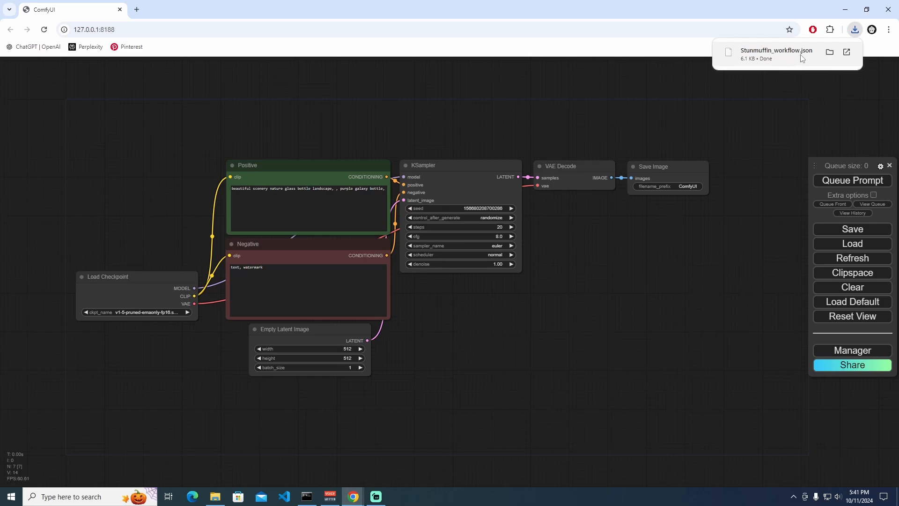
pyautogui.click(829, 51)
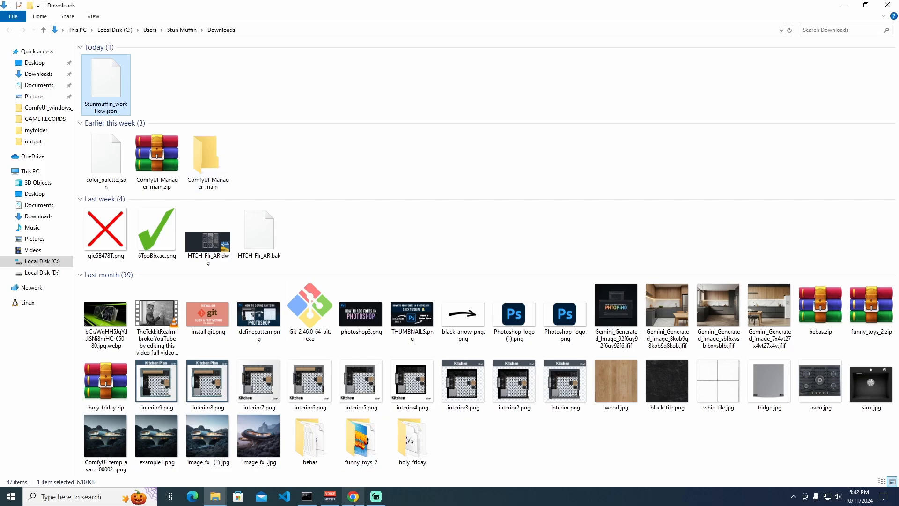
# Return to ComfyUI, clear the workflow and restore it by dropping Stunmuffin_workflow.json from the Downloads folder onto the canvas
pyautogui.click(353, 496)
pyautogui.click(852, 287)
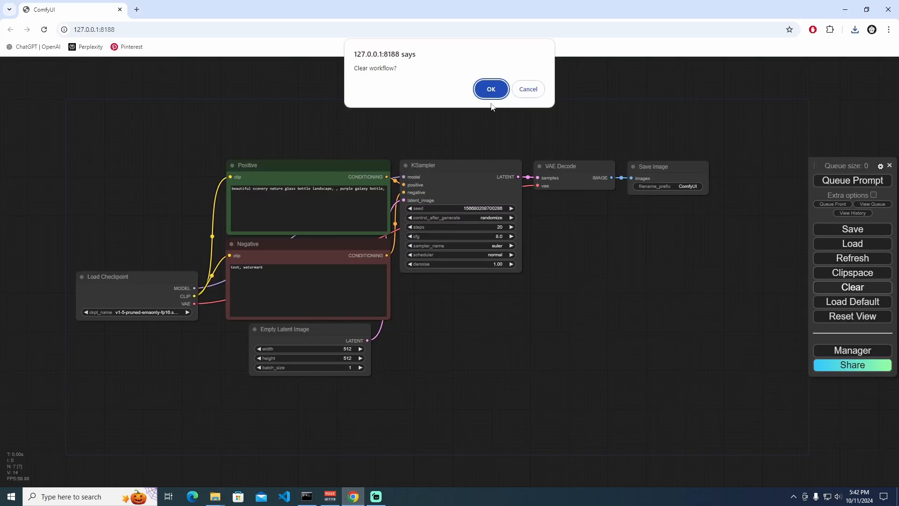
pyautogui.click(487, 89)
pyautogui.moveTo(215, 496)
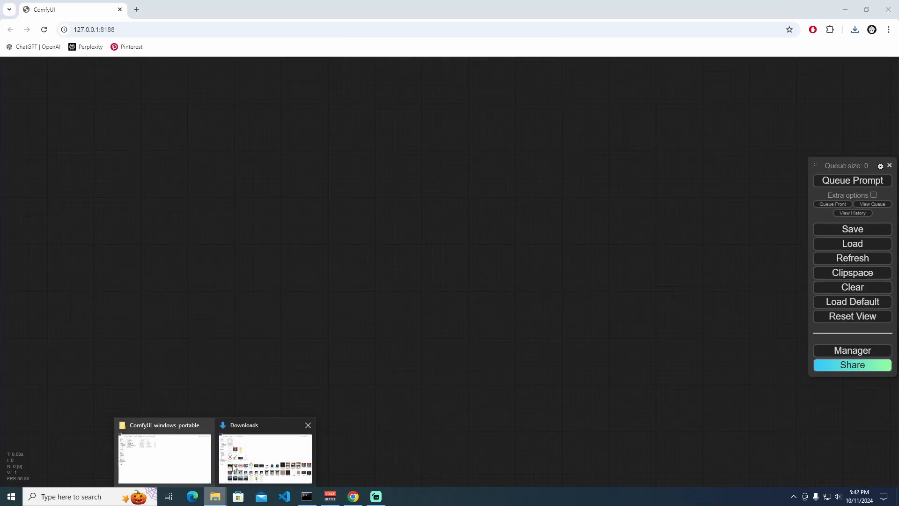
pyautogui.click(263, 454)
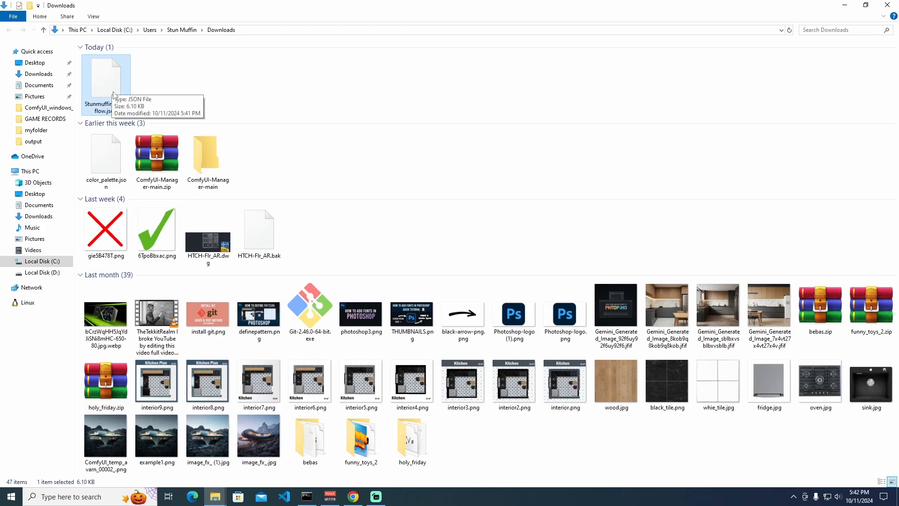
pyautogui.moveTo(117, 93); pyautogui.dragTo(396, 236)
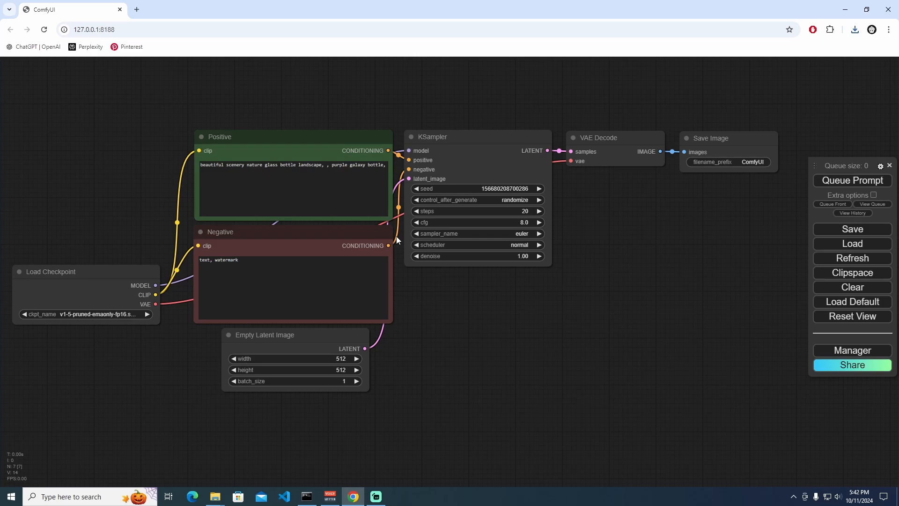
# Clear the workflow again and load Stunmuffin_workflow.json from Downloads through the file-open dialog
pyautogui.click(838, 287)
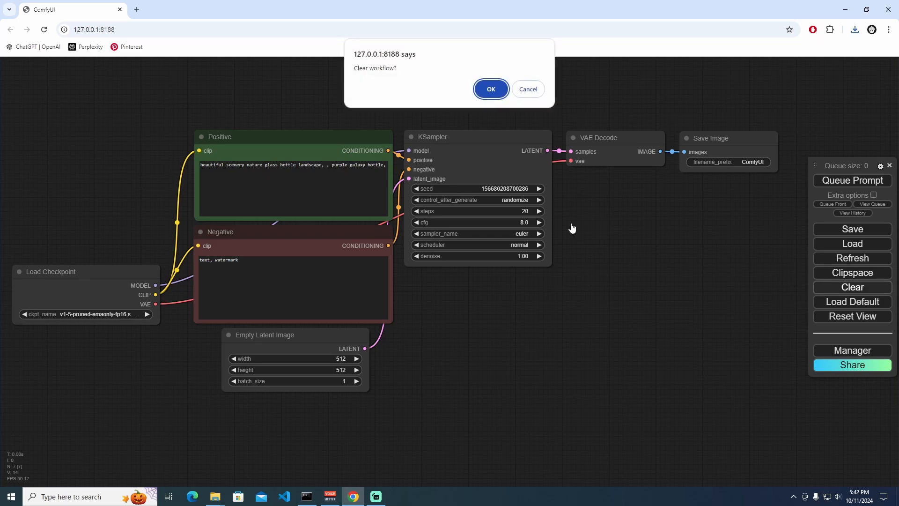
pyautogui.click(491, 89)
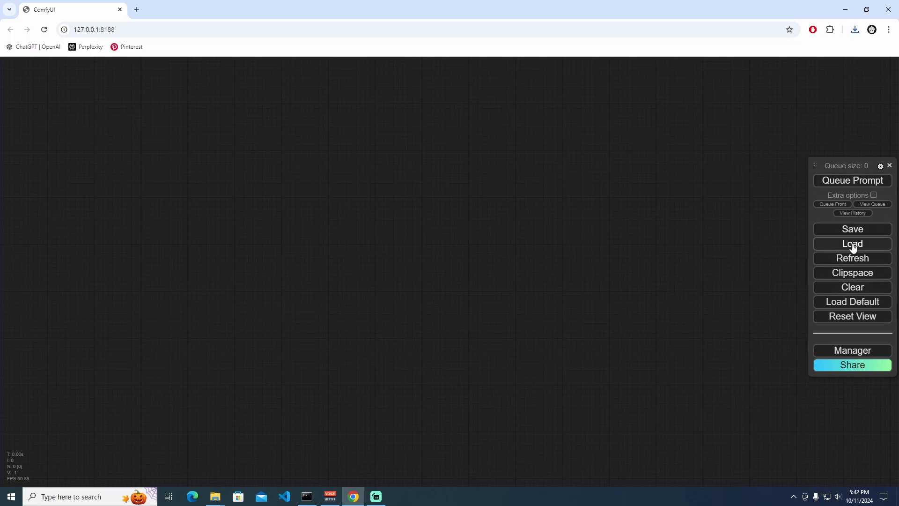
pyautogui.click(853, 247)
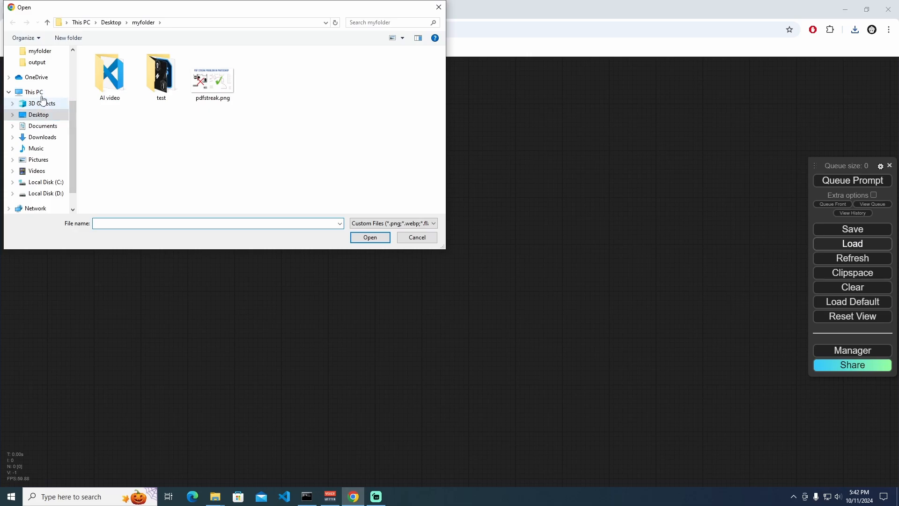
pyautogui.scroll(4, 44, 97)
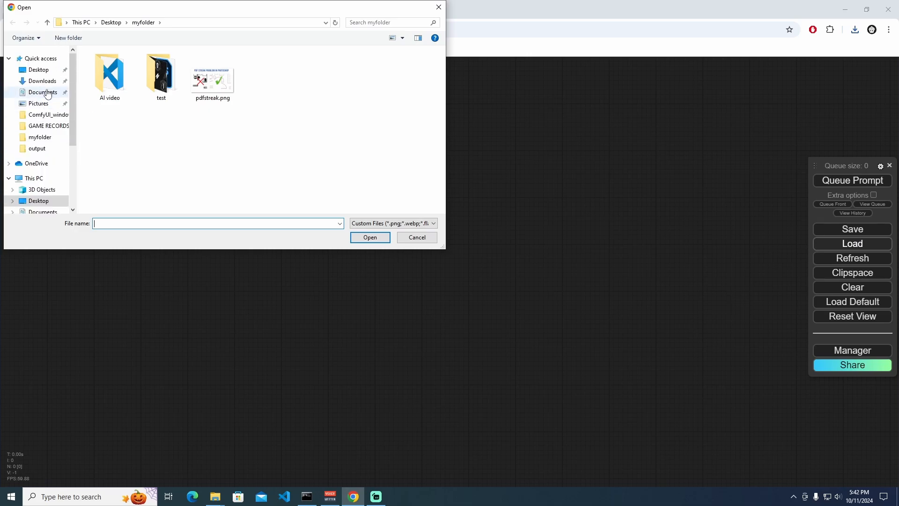
pyautogui.click(42, 81)
pyautogui.click(109, 94)
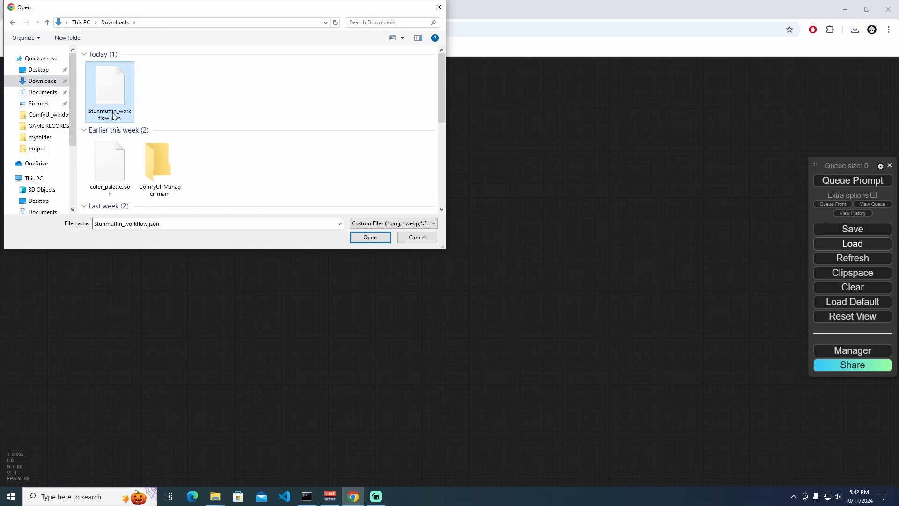
pyautogui.click(376, 237)
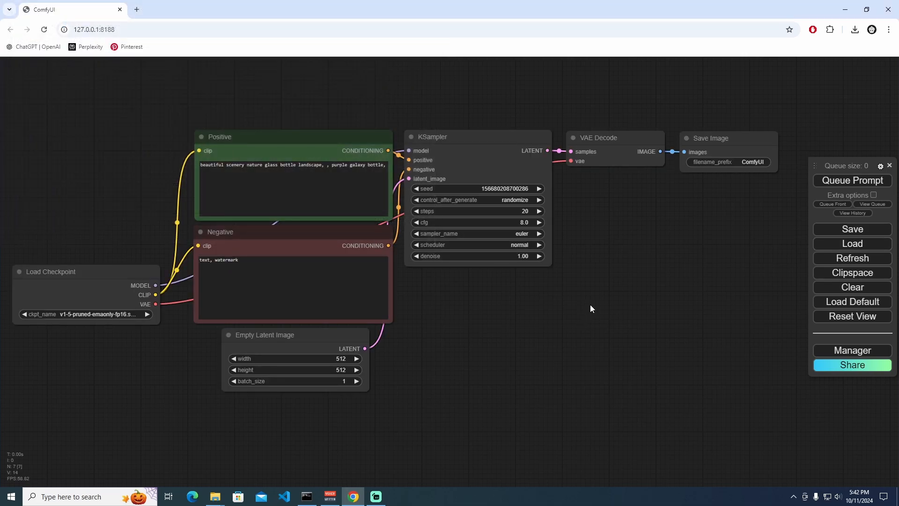
# Refresh ComfyUI, move the canvas far away from the nodes and reset the view to bring them back
pyautogui.click(853, 259)
pyautogui.moveTo(730, 344); pyautogui.dragTo(349, 302)
pyautogui.moveTo(570, 306); pyautogui.dragTo(330, 232)
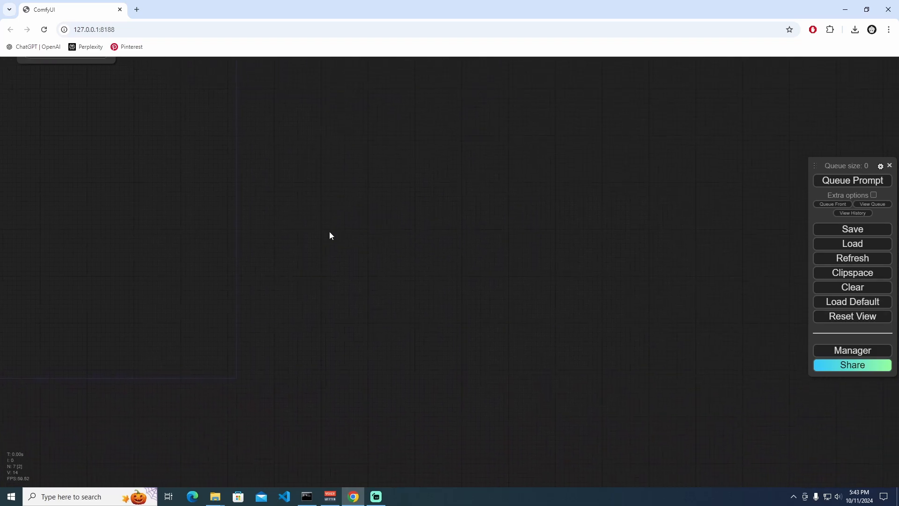
pyautogui.scroll(-17, 380, 244)
pyautogui.moveTo(512, 182); pyautogui.dragTo(460, 286)
pyautogui.scroll(-7, 524, 243)
pyautogui.moveTo(525, 248); pyautogui.dragTo(352, 242)
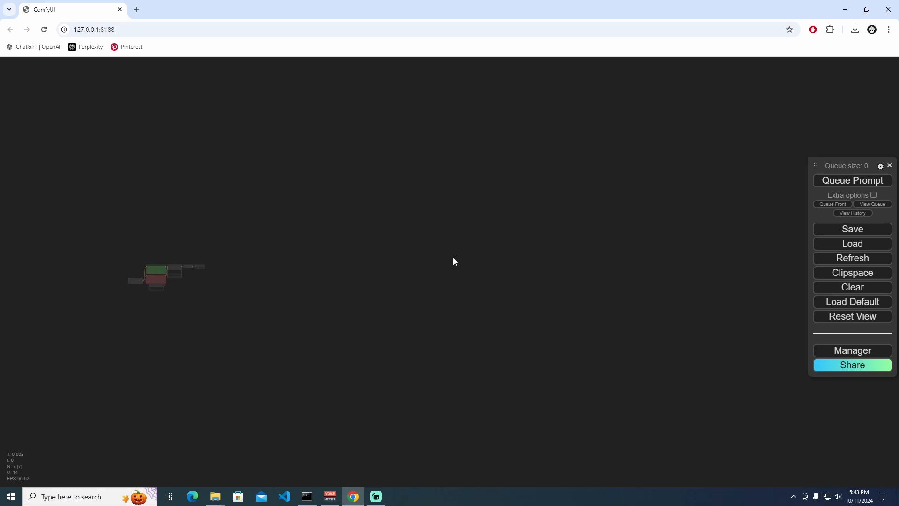
pyautogui.click(869, 317)
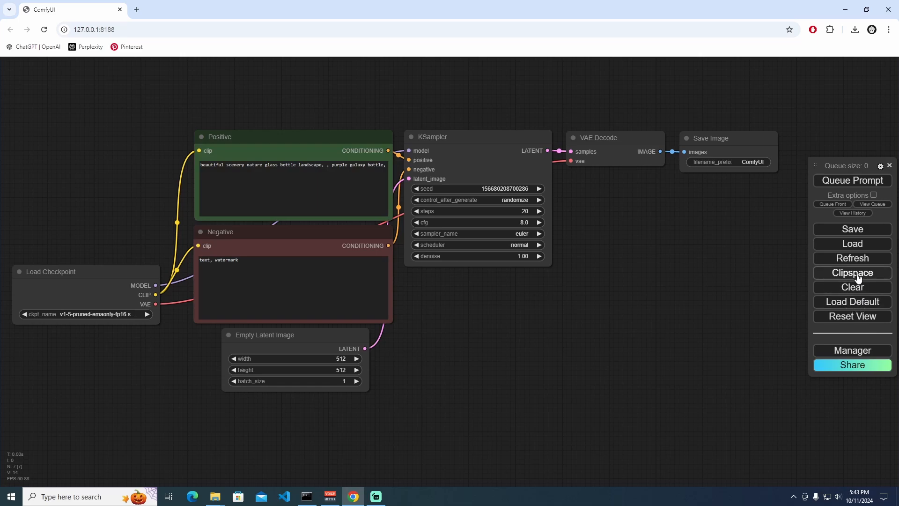
# Show the extra queue options and hide them again
pyautogui.click(874, 195)
pyautogui.click(874, 195)
pyautogui.scroll(-3, 589, 226)
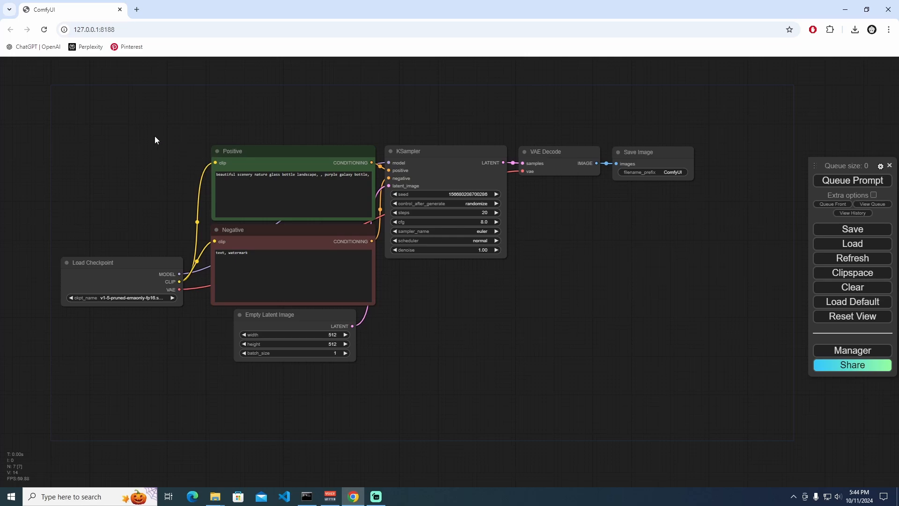
# Select all the workflow nodes, move them together slightly down and to the right, and deselect them
pyautogui.moveTo(73, 98); pyautogui.dragTo(701, 393)
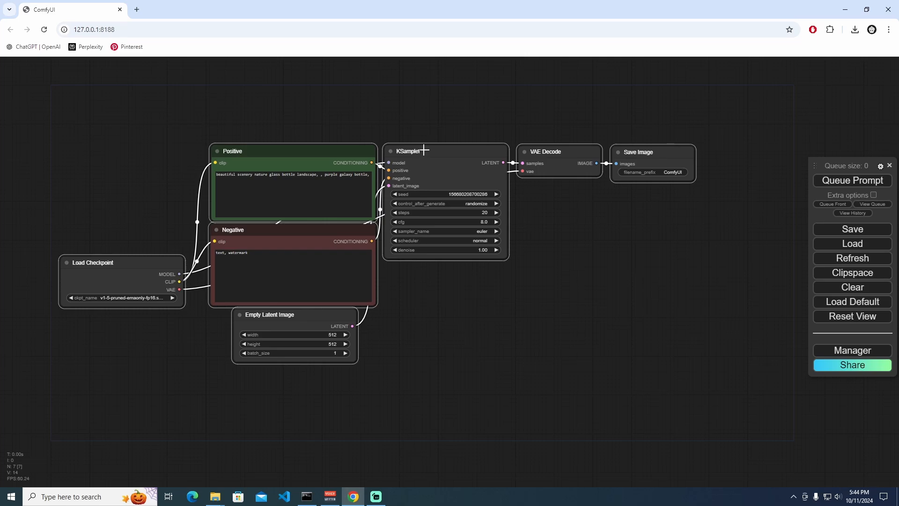
pyautogui.moveTo(425, 148); pyautogui.dragTo(465, 178)
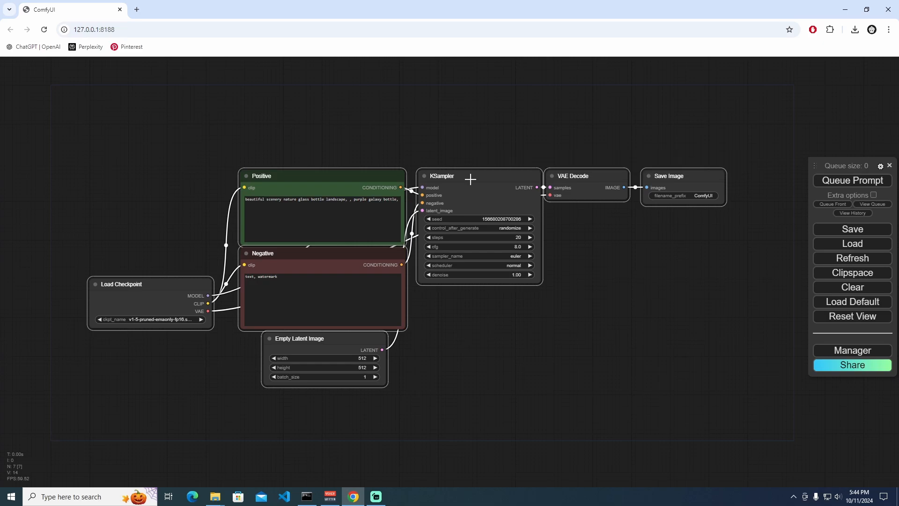
pyautogui.moveTo(472, 181)
pyautogui.mouseDown()
pyautogui.moveTo(520, 173)
pyautogui.moveTo(457, 199)
pyautogui.moveTo(469, 198)
pyautogui.moveTo(473, 181)
pyautogui.mouseUp()
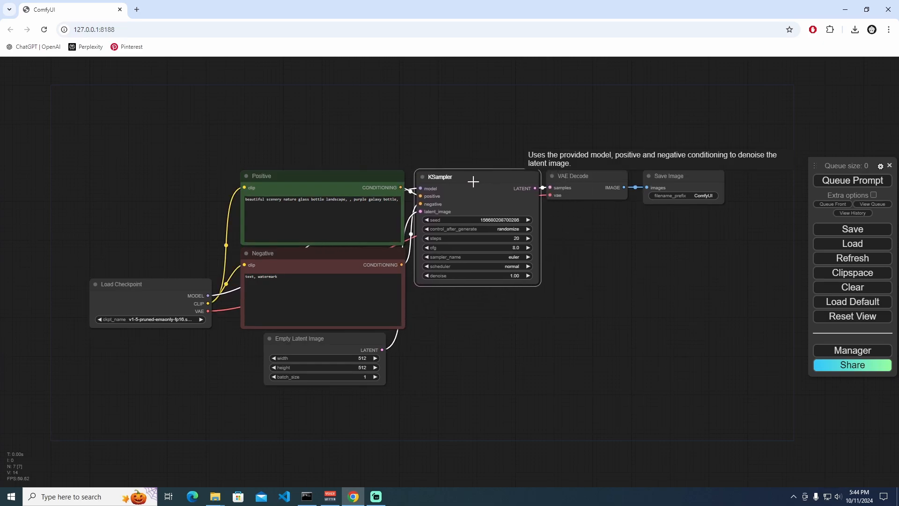
pyautogui.click(616, 261)
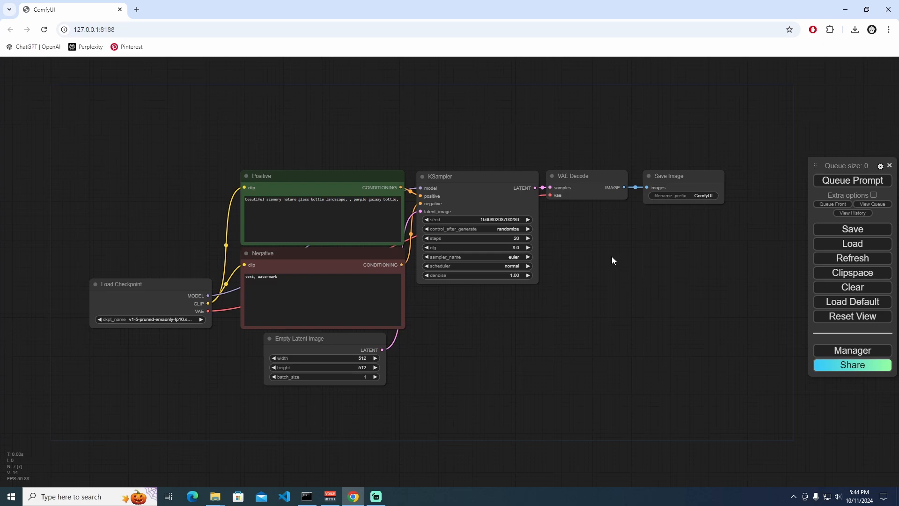
# Add a group to the canvas above the Load Checkpoint node and title it Simple Workflow
pyautogui.rightClick(146, 182)
pyautogui.rightClick(134, 169)
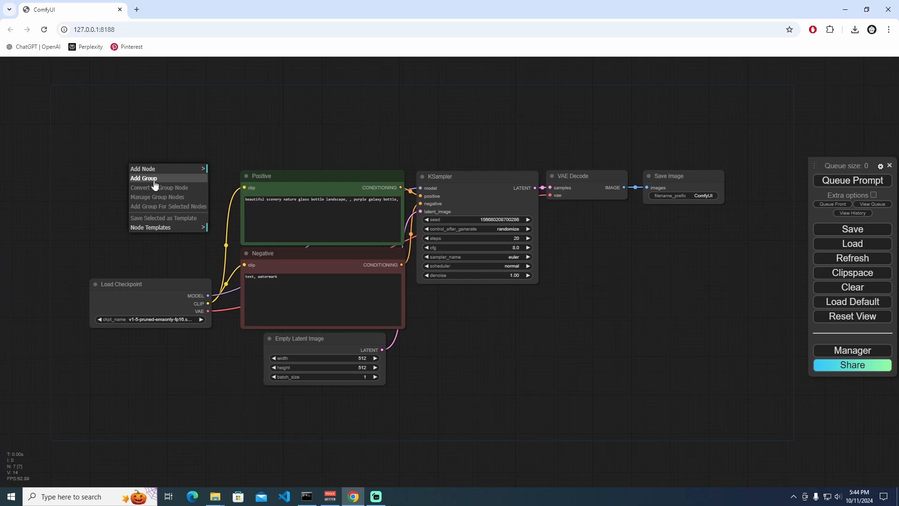
pyautogui.click(155, 183)
pyautogui.moveTo(181, 187); pyautogui.dragTo(111, 145)
pyautogui.doubleClick(107, 143)
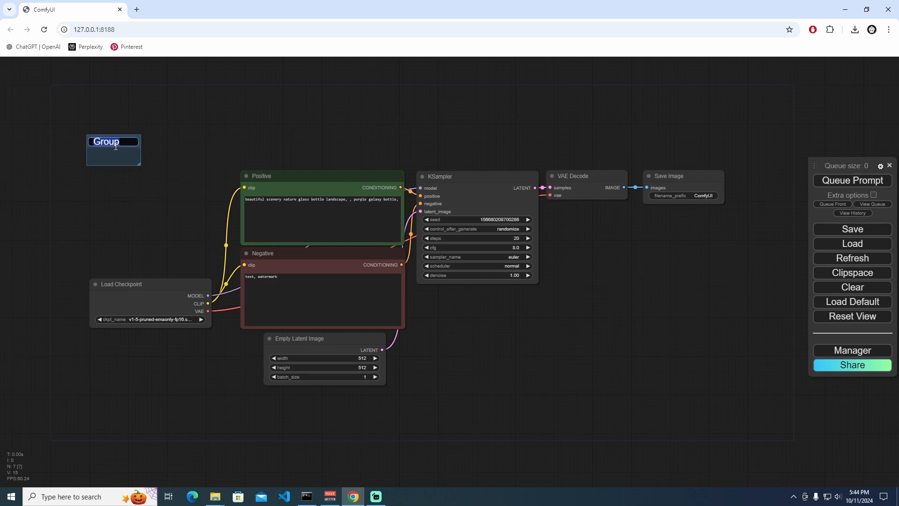
pyautogui.write('Simple')
pyautogui.write(' Workfl')
pyautogui.write('ow')
pyautogui.press('Return')
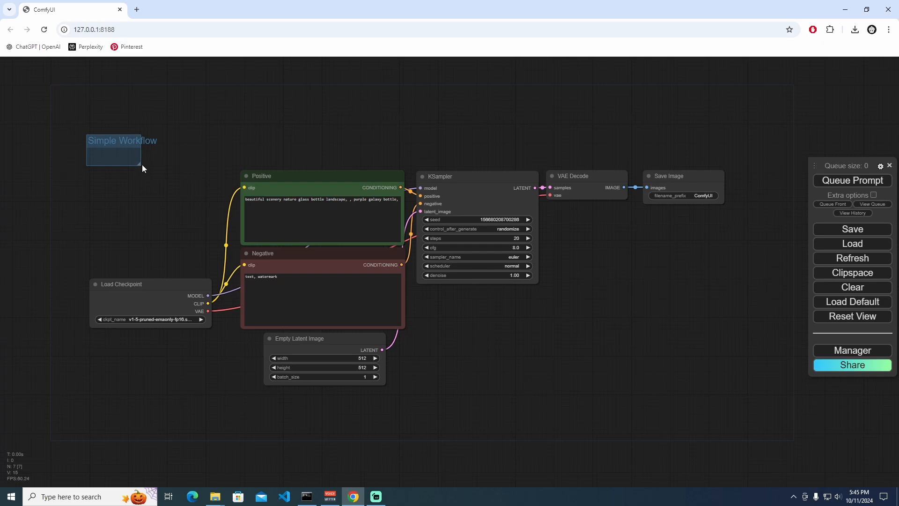
# Enlarge the Simple Workflow group to fit around all the nodes and move it with its contents up and to the left
pyautogui.moveTo(141, 164); pyautogui.dragTo(733, 419)
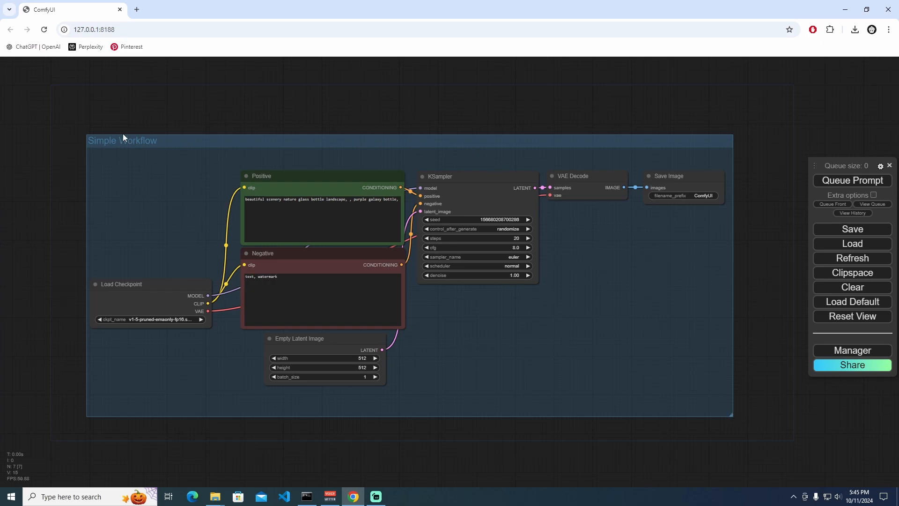
pyautogui.rightClick(173, 141)
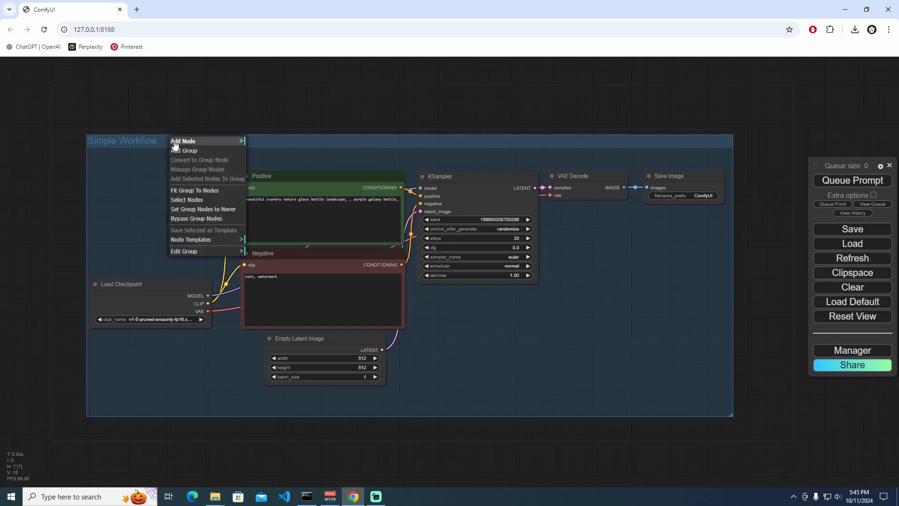
pyautogui.click(202, 191)
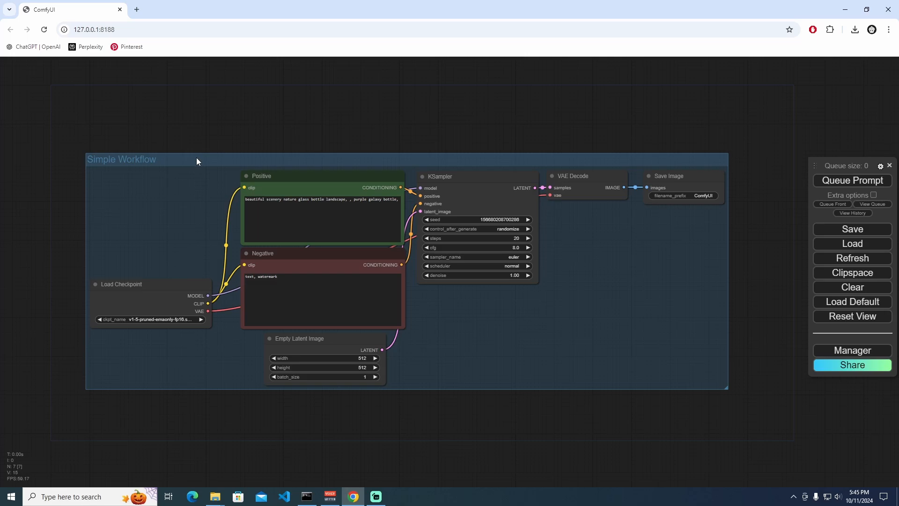
pyautogui.moveTo(167, 159); pyautogui.dragTo(152, 135)
pyautogui.moveTo(170, 127); pyautogui.dragTo(139, 100)
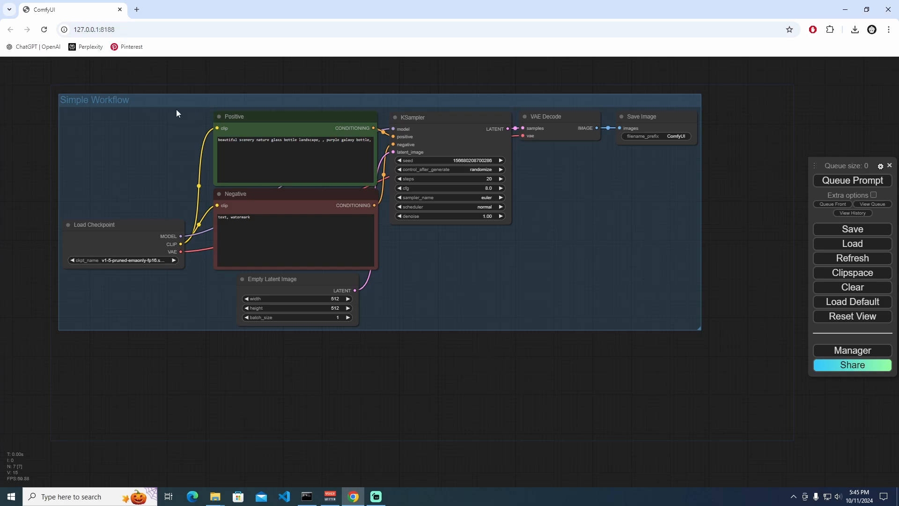
# Set the Simple Workflow group's color to green
pyautogui.rightClick(155, 104)
pyautogui.rightClick(144, 99)
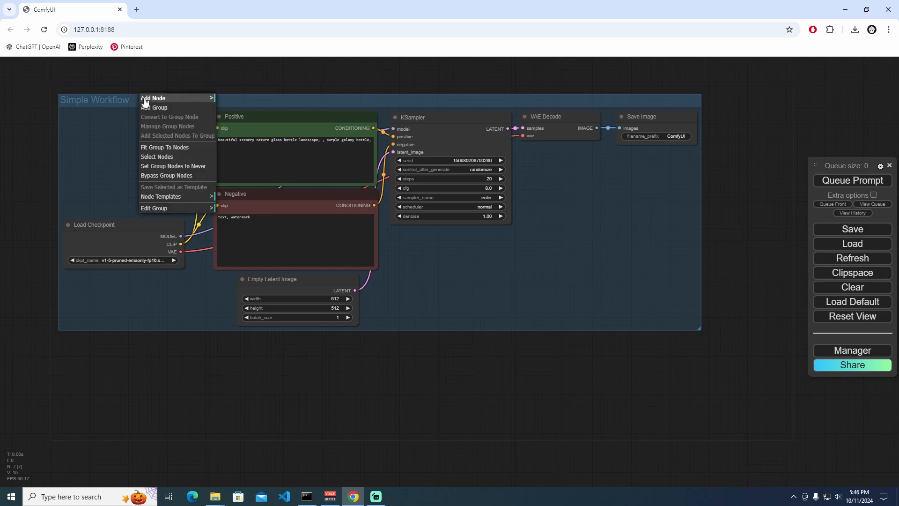
pyautogui.click(106, 110)
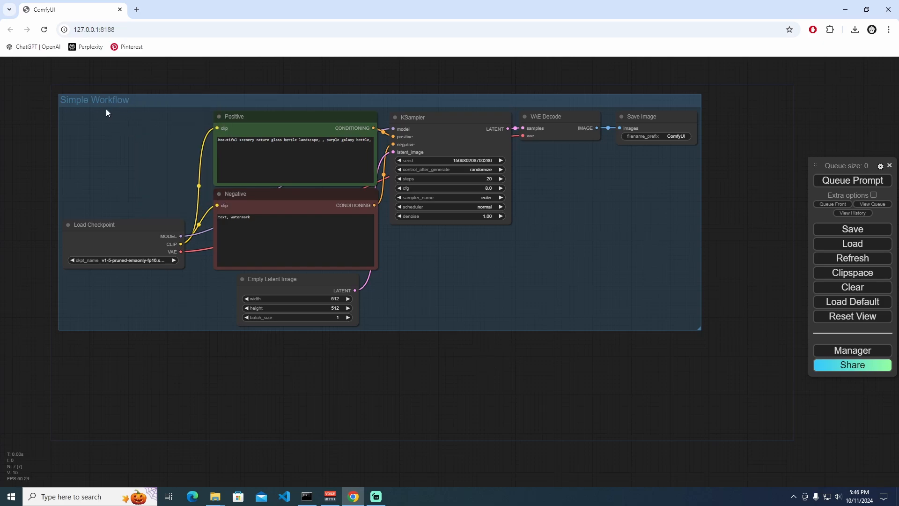
pyautogui.rightClick(140, 102)
pyautogui.click(183, 213)
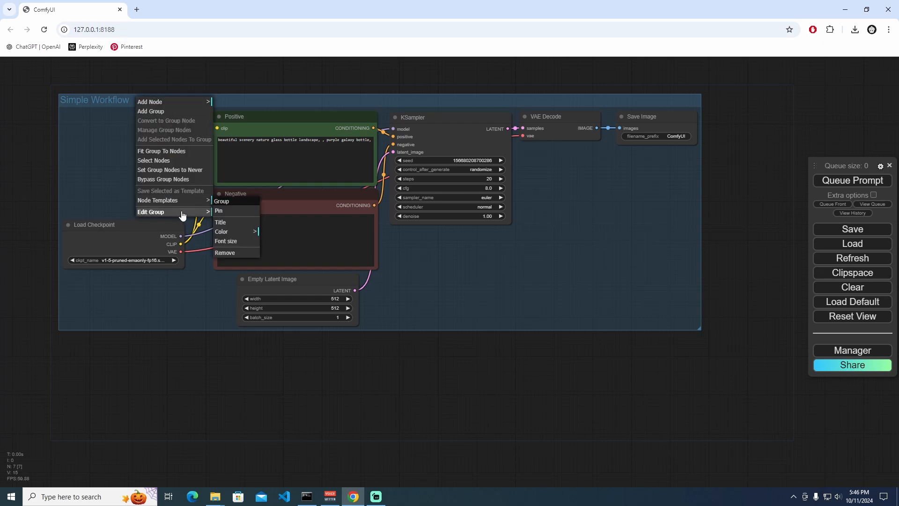
pyautogui.click(240, 232)
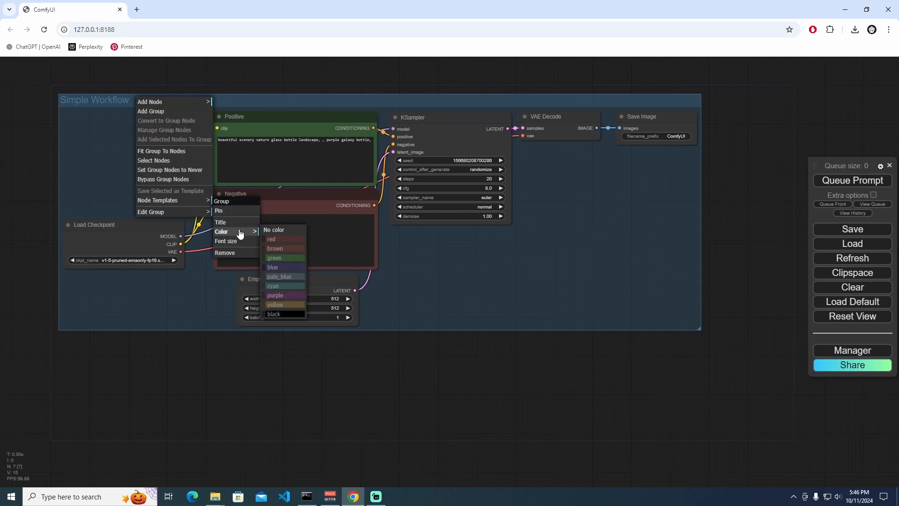
pyautogui.click(302, 259)
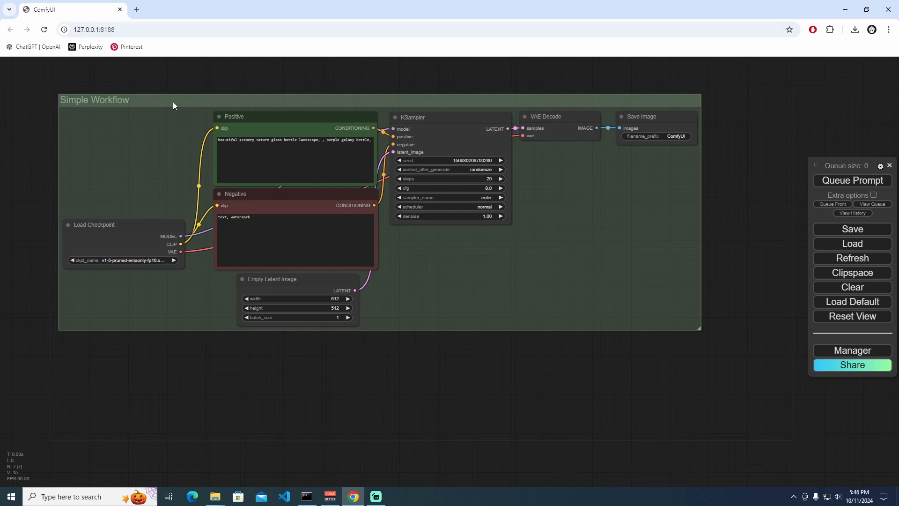
# Pin the Simple Workflow group in place
pyautogui.rightClick(155, 101)
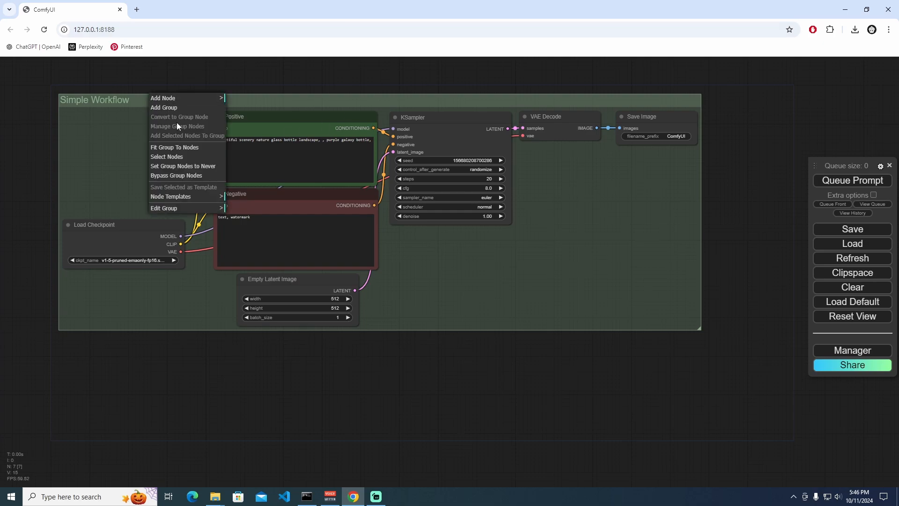
pyautogui.click(201, 208)
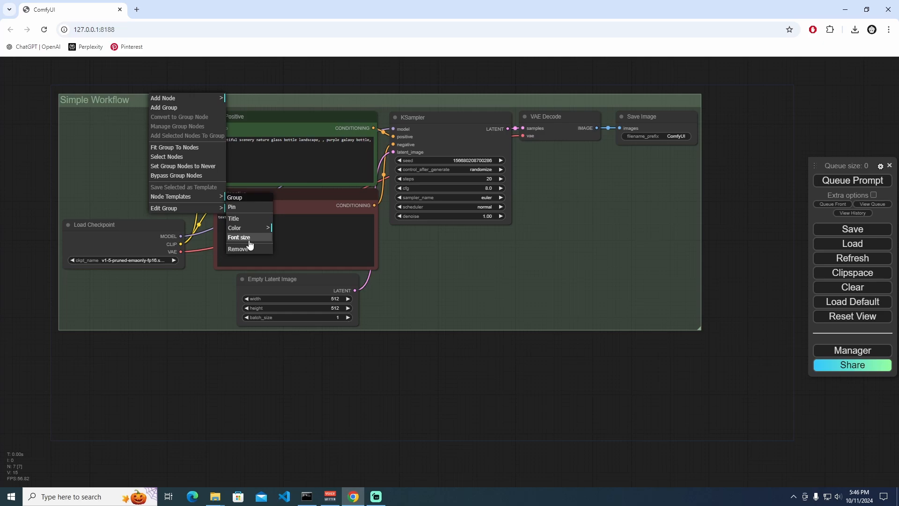
pyautogui.click(249, 211)
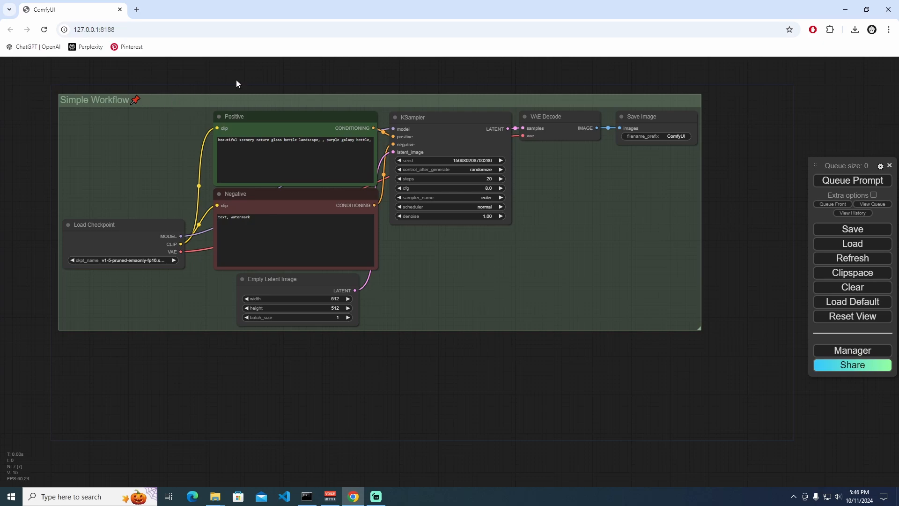
# Unpin the Simple Workflow group and move it with its nodes down and to the right
pyautogui.rightClick(136, 99)
pyautogui.click(194, 210)
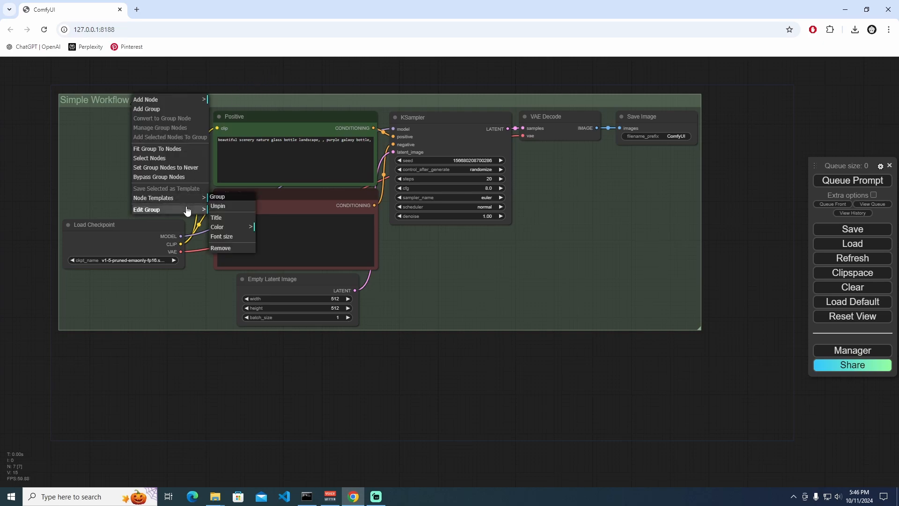
pyautogui.click(228, 209)
pyautogui.moveTo(163, 107); pyautogui.dragTo(250, 156)
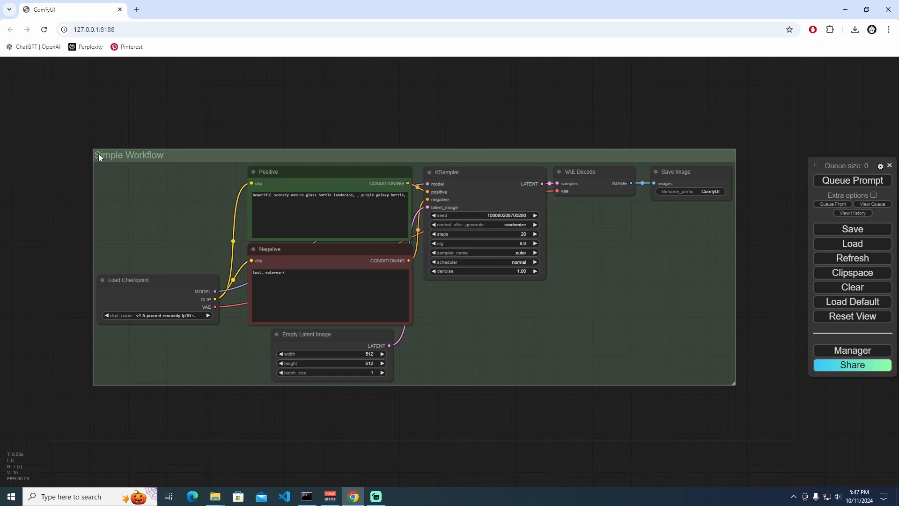
# Save the grouped workflow as groups_workflow.json
pyautogui.click(869, 233)
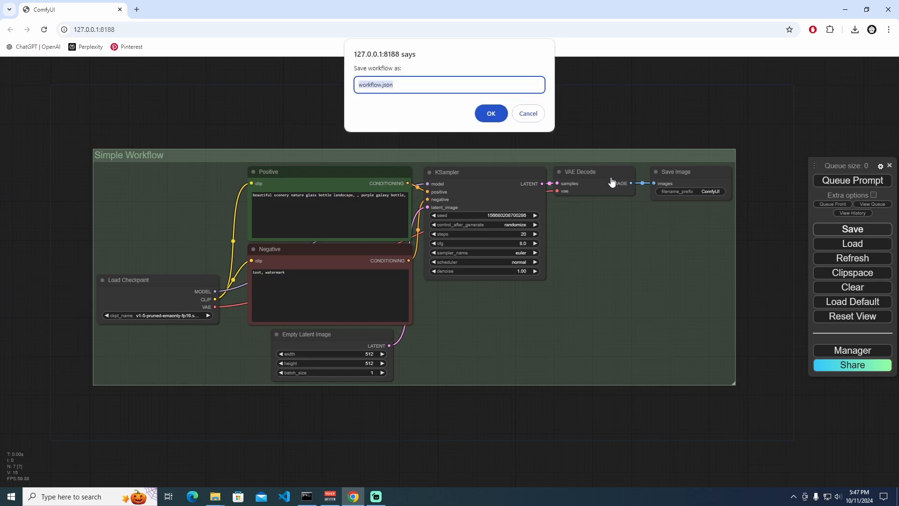
pyautogui.click(367, 88)
pyautogui.write('groups_')
pyautogui.click(491, 116)
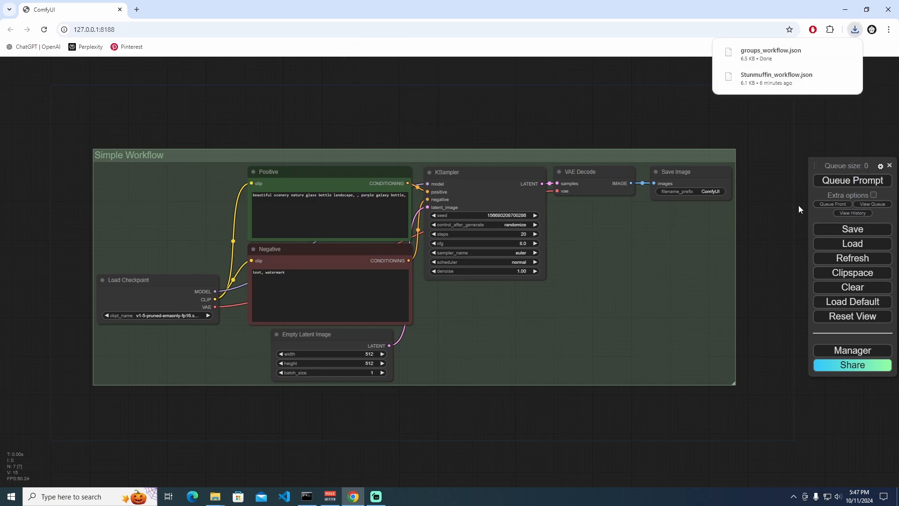
# Clear the workflow and restore it by dropping groups_workflow.json from the Downloads folder onto the canvas
pyautogui.click(852, 287)
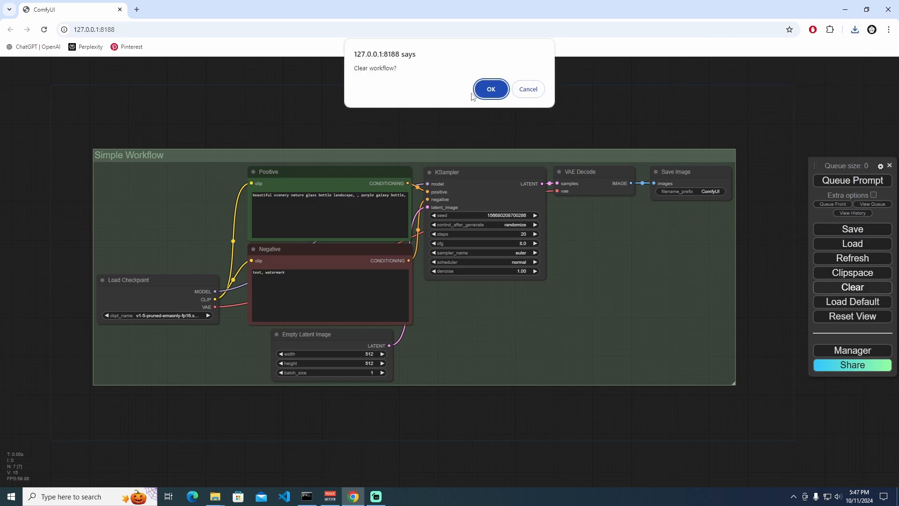
pyautogui.click(490, 89)
pyautogui.moveTo(215, 497)
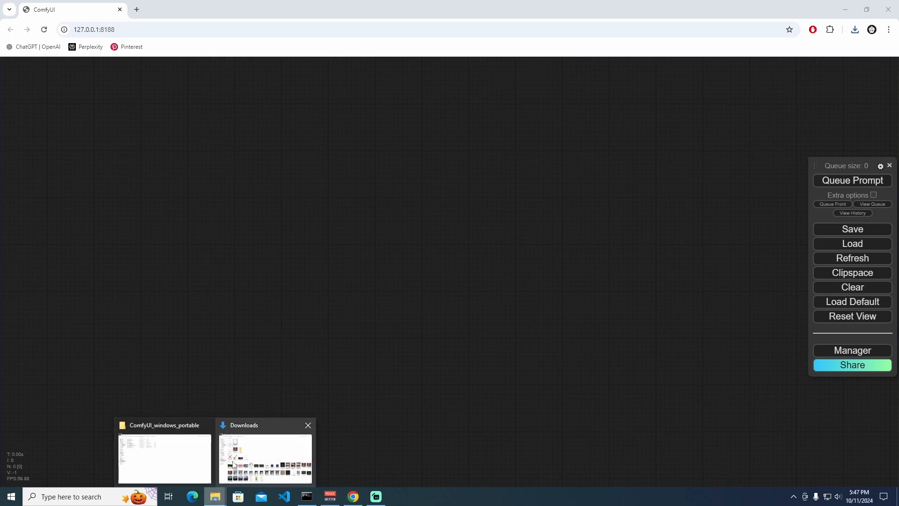
pyautogui.click(233, 463)
pyautogui.click(106, 83)
pyautogui.moveTo(112, 89); pyautogui.dragTo(381, 236)
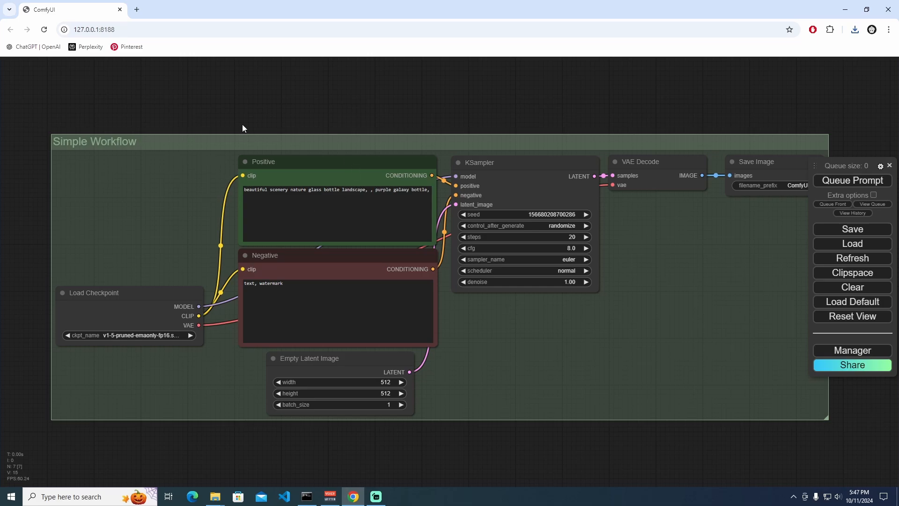
pyautogui.scroll(-3, 235, 133)
pyautogui.scroll(1, 341, 116)
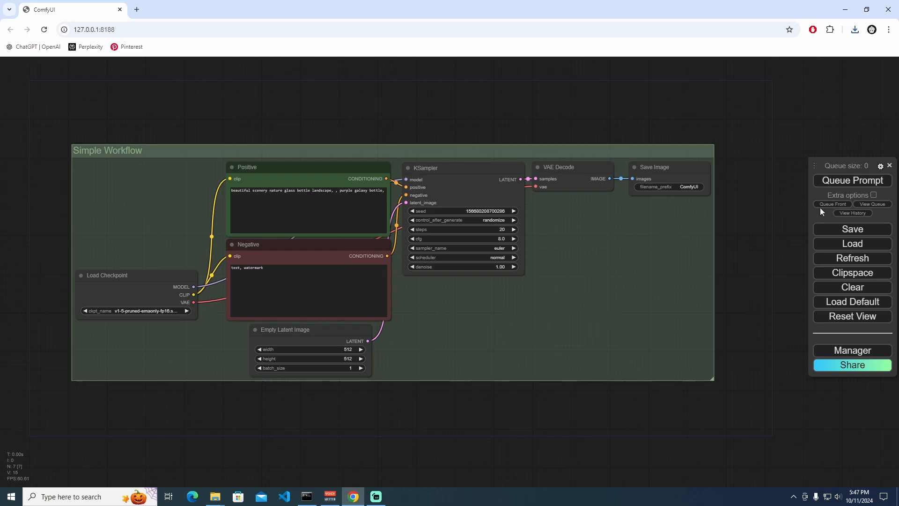
# Change the graph's Link Render Mode to Straight in the settings and nudge the VAE Decode node slightly to the right
pyautogui.click(880, 167)
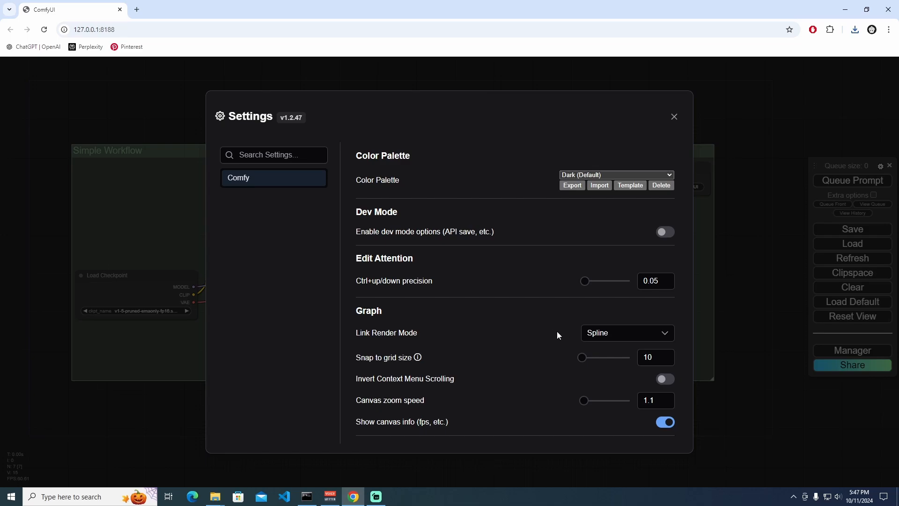
pyautogui.click(599, 334)
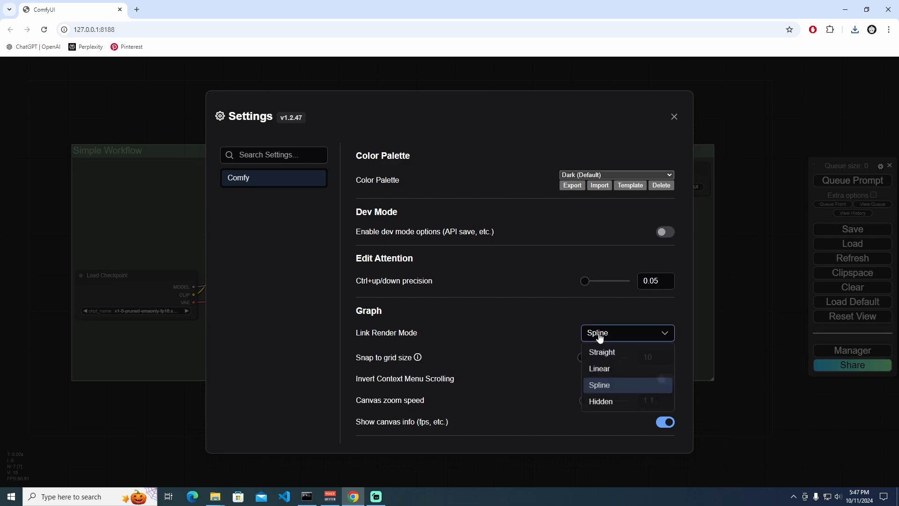
pyautogui.click(624, 353)
pyautogui.click(673, 117)
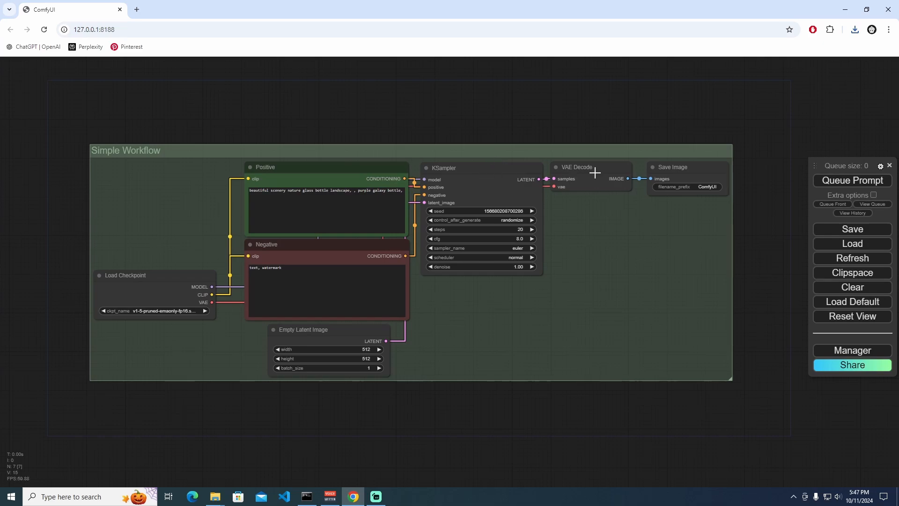
pyautogui.moveTo(595, 173); pyautogui.dragTo(599, 173)
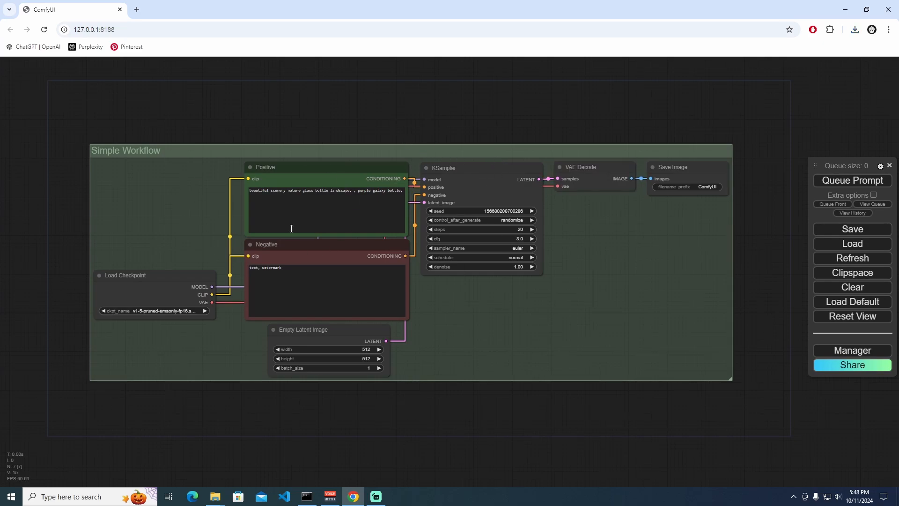